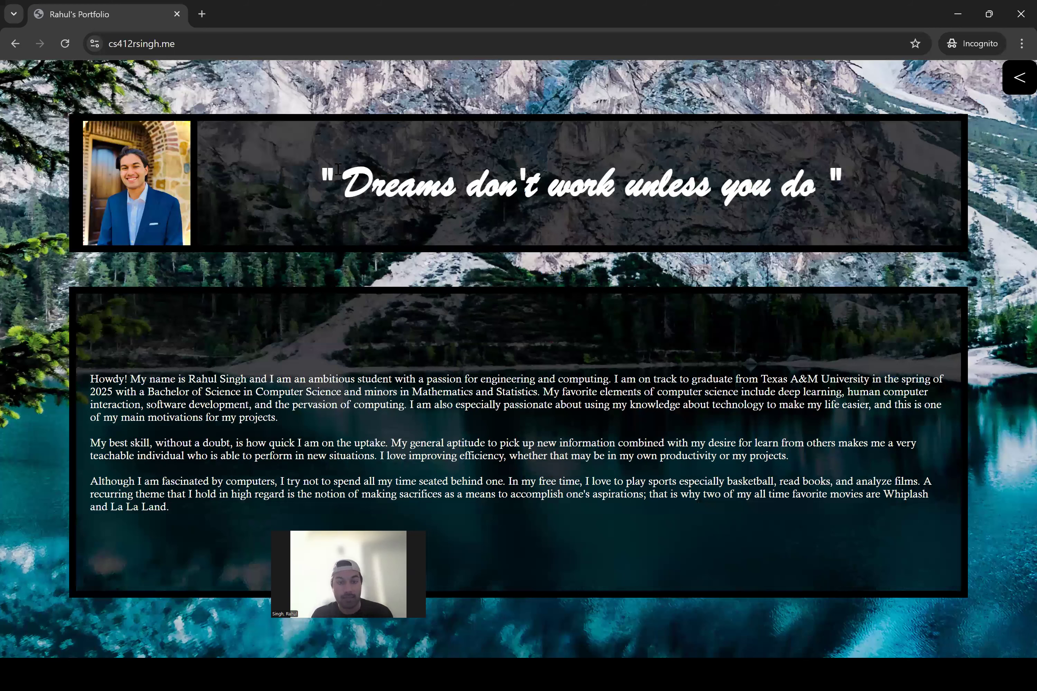
key(alt)
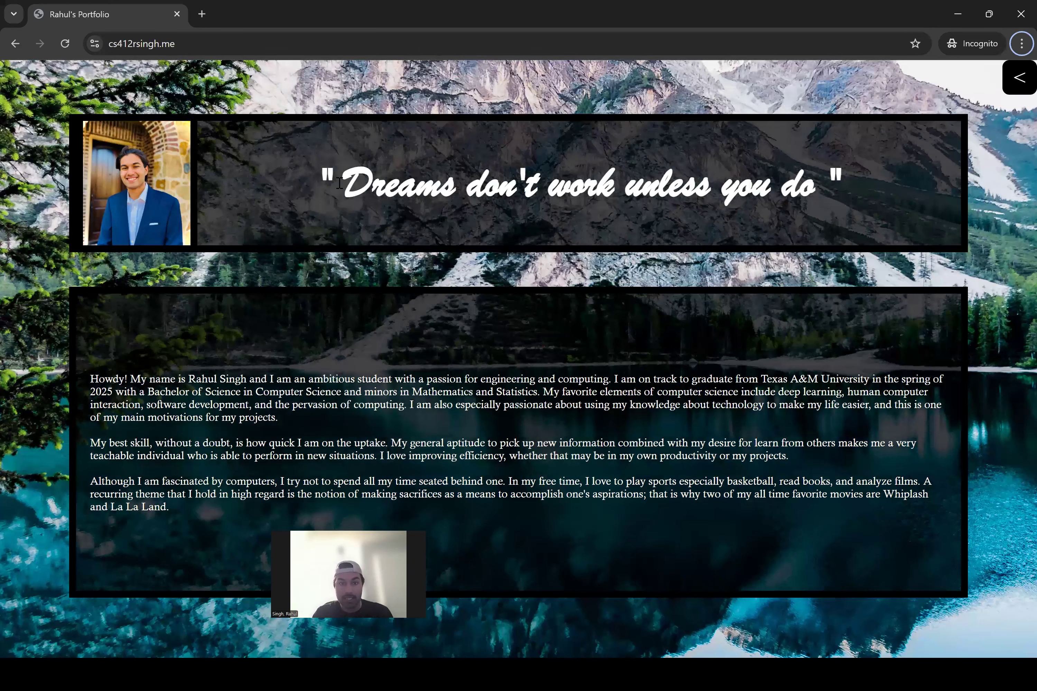
triple_click(815, 195)
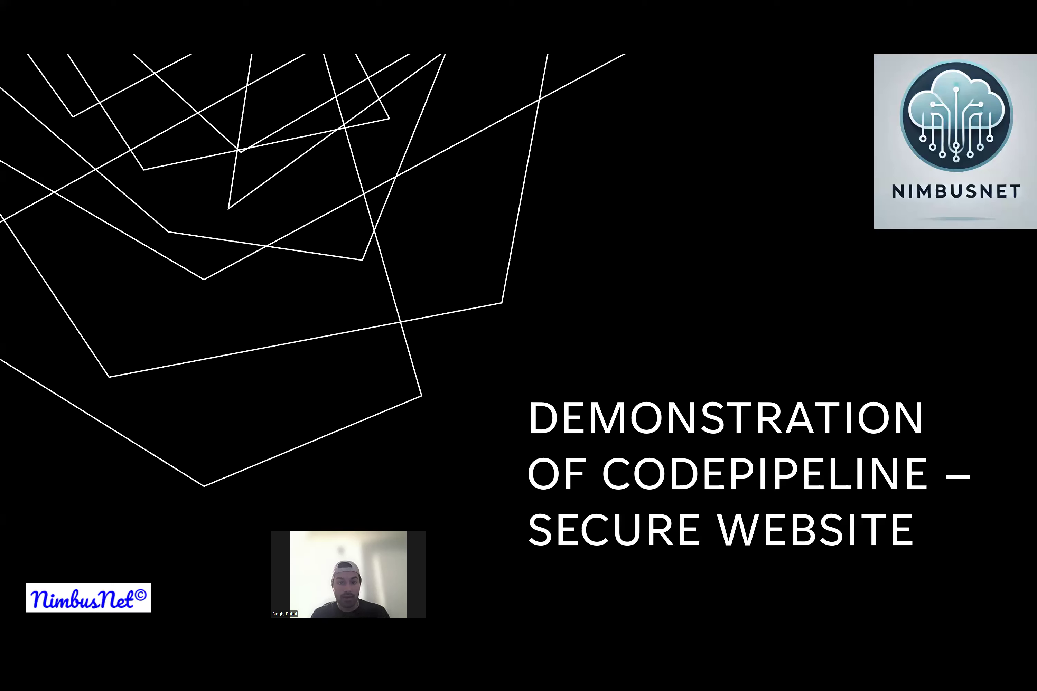
key(alt+Tab)
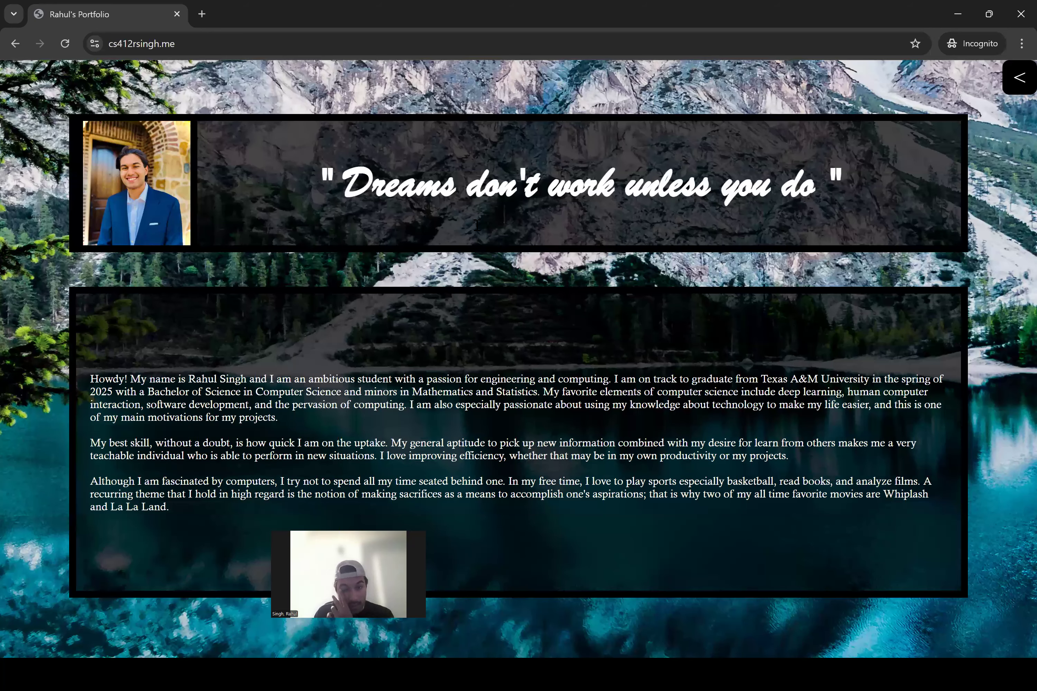
Step: Switch to VS Code, replace the quote in the h1 heading of index.html with TEST UPDATE, and save the file
key(alt+Tab)
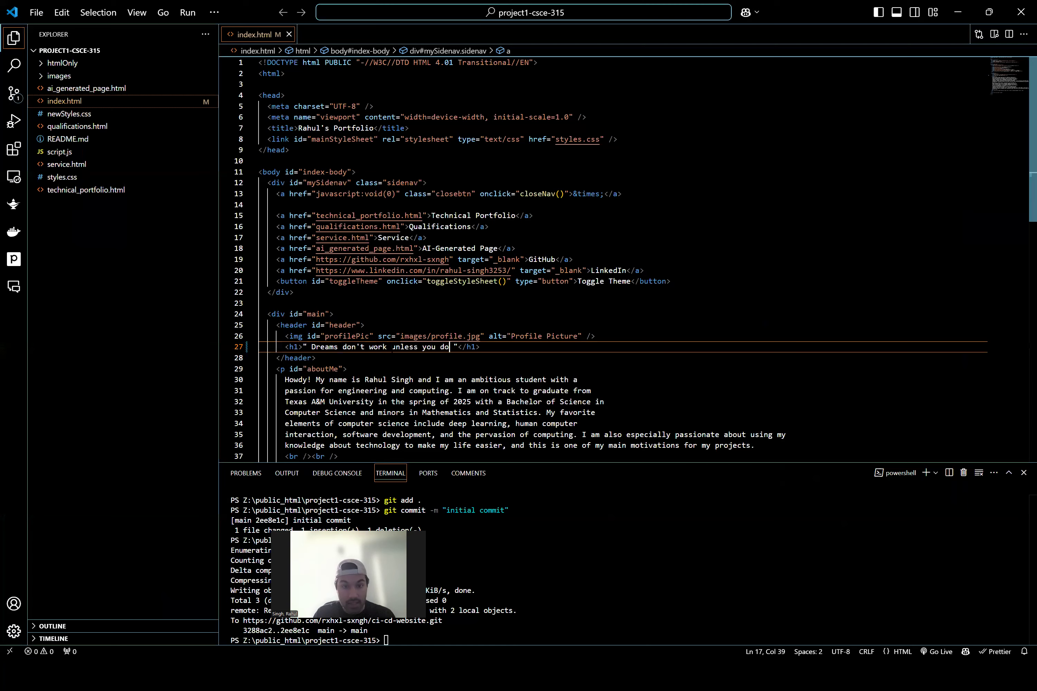
shift+click(313, 347)
text(TEST UPDATE)
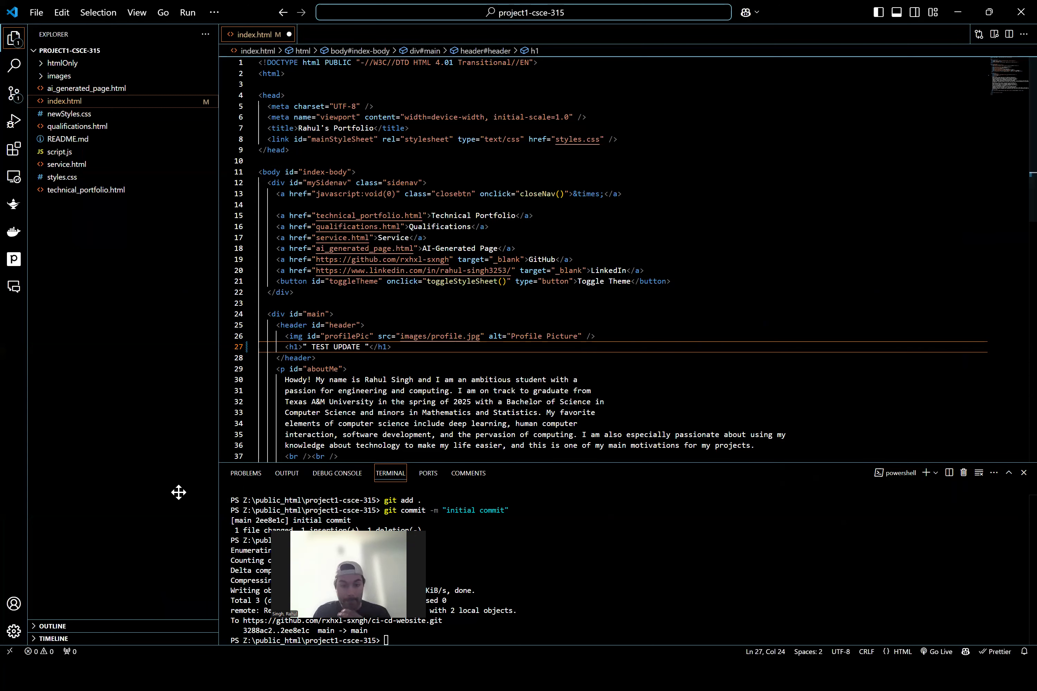
key(ctrl+s)
Step: Check the repository status in the terminal and stage all changes with git add
click(579, 576)
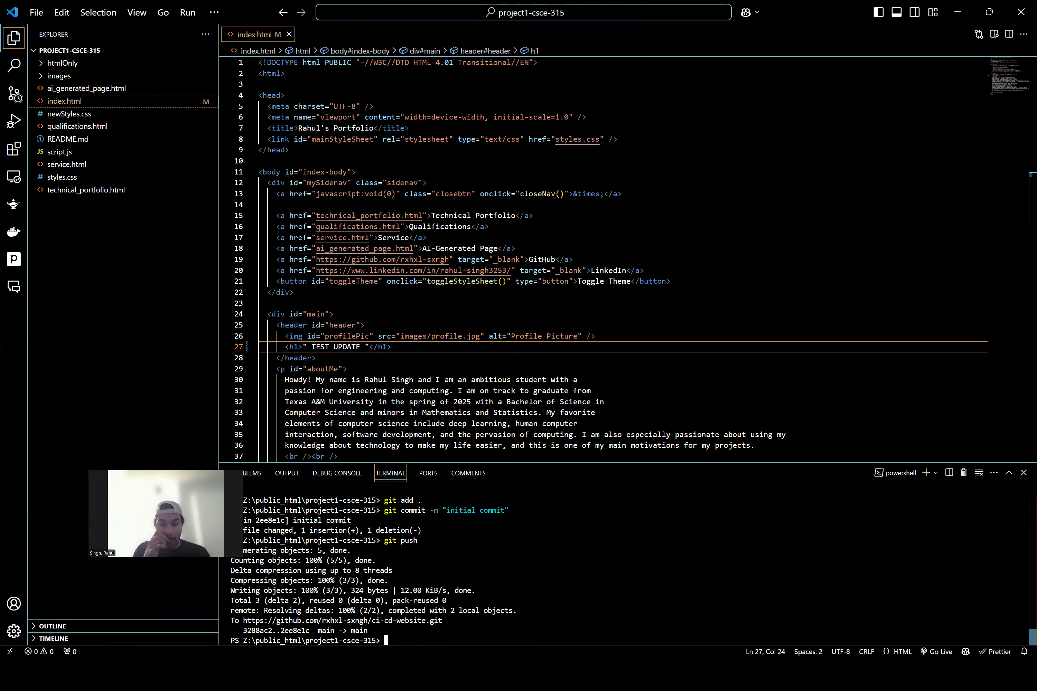
text(git status)
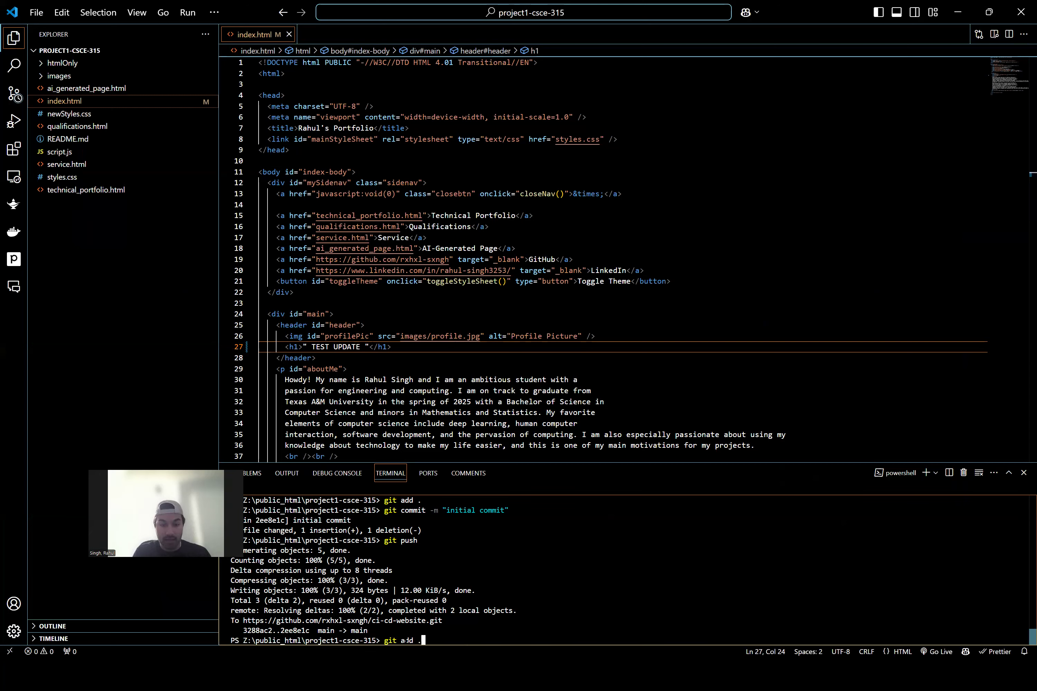
key(Return)
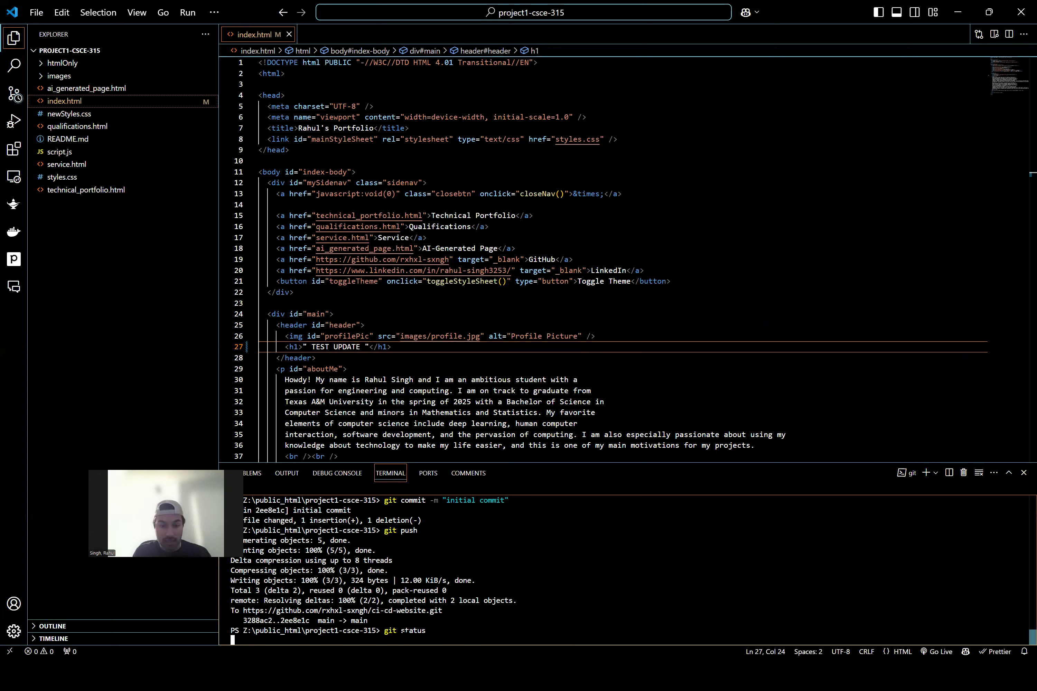
text(git push)
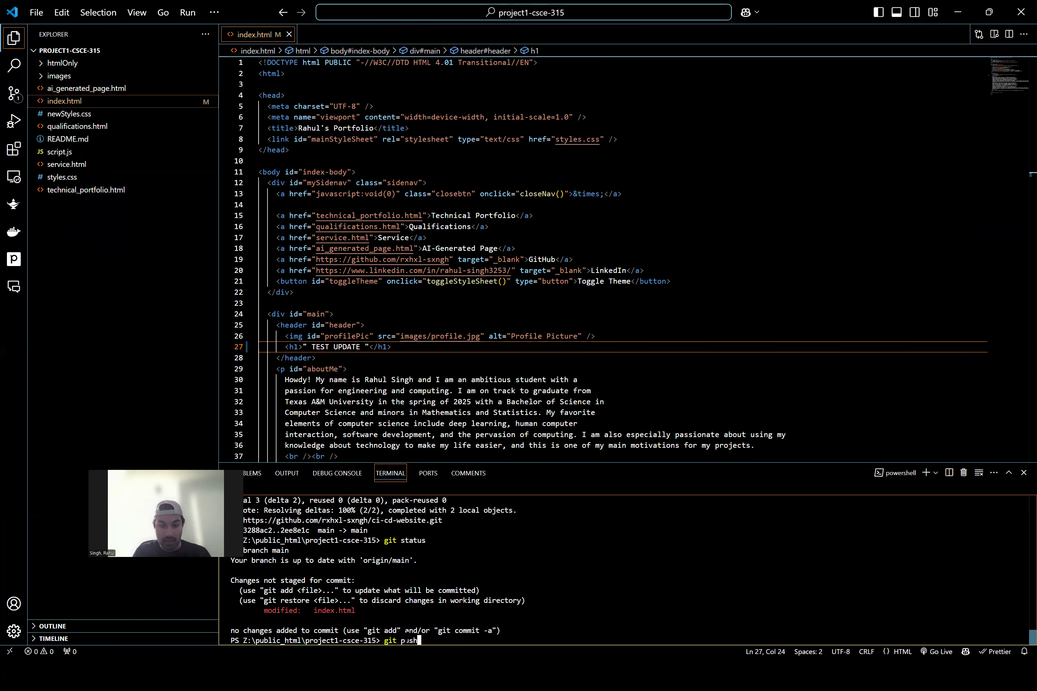
key(Up)
key(Up)
key(Return)
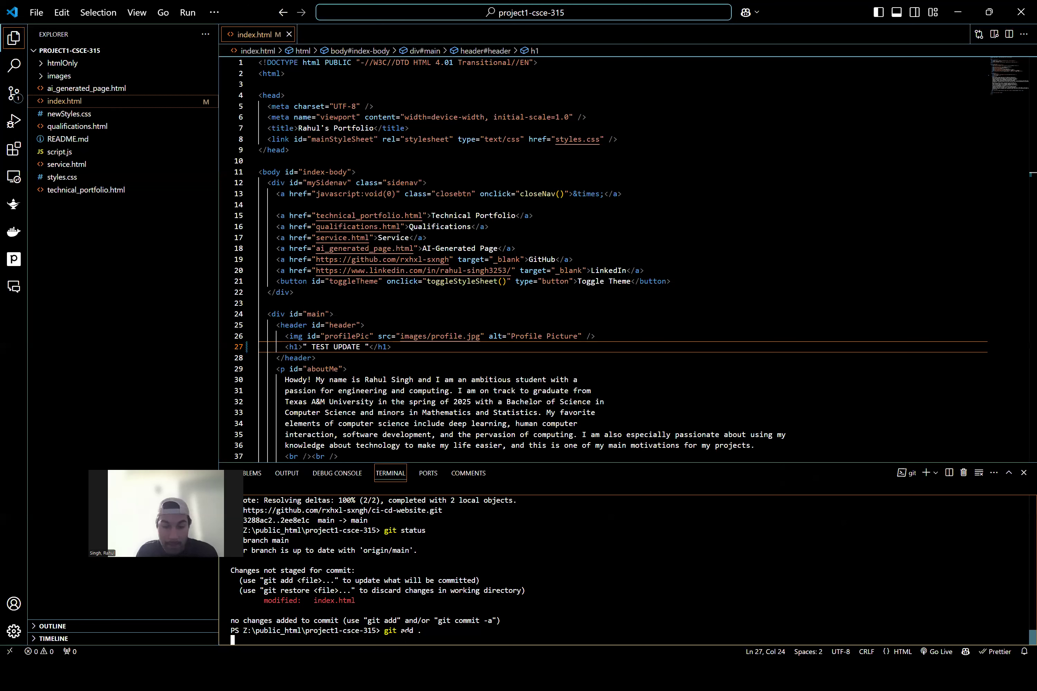
Step: Commit the staged changes with the message "TEST UPDATE" by reusing the previous git commit command
text(git status)
key(Up)
key(Up)
key(Left)
key(BackSpace)
key(BackSpace)
key(BackSpace)
key(BackSpace)
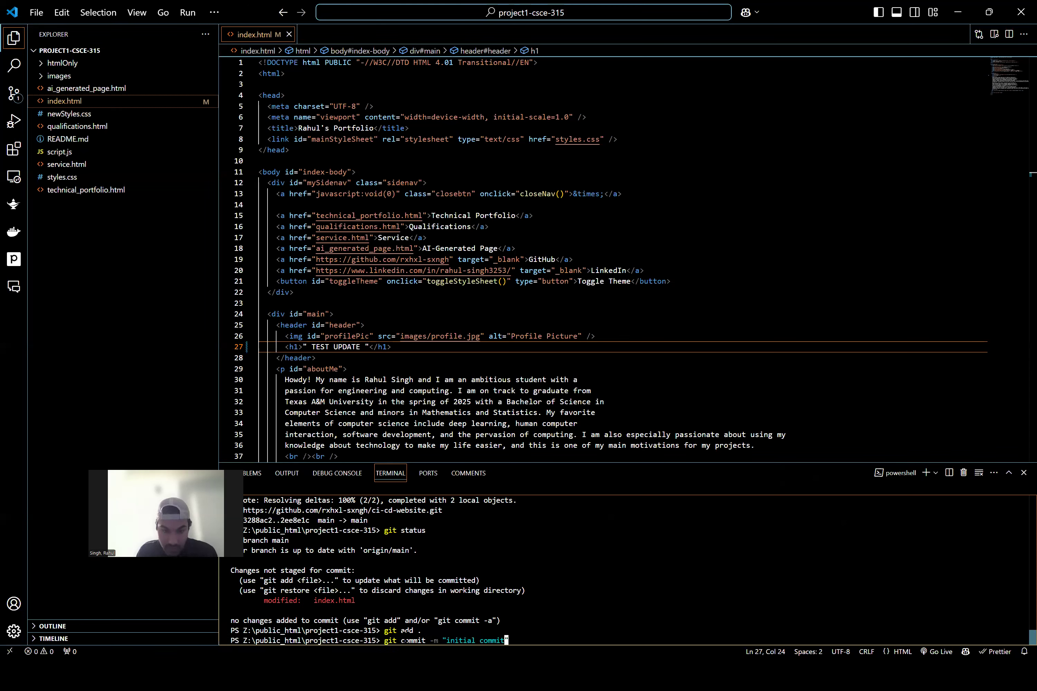
key(BackSpace)
key(BackSpace)
key(BackSpace)
key(BackSpace)
key(BackSpace)
key(BackSpace)
key(BackSpace)
key(BackSpace)
key(BackSpace)
key(BackSpace)
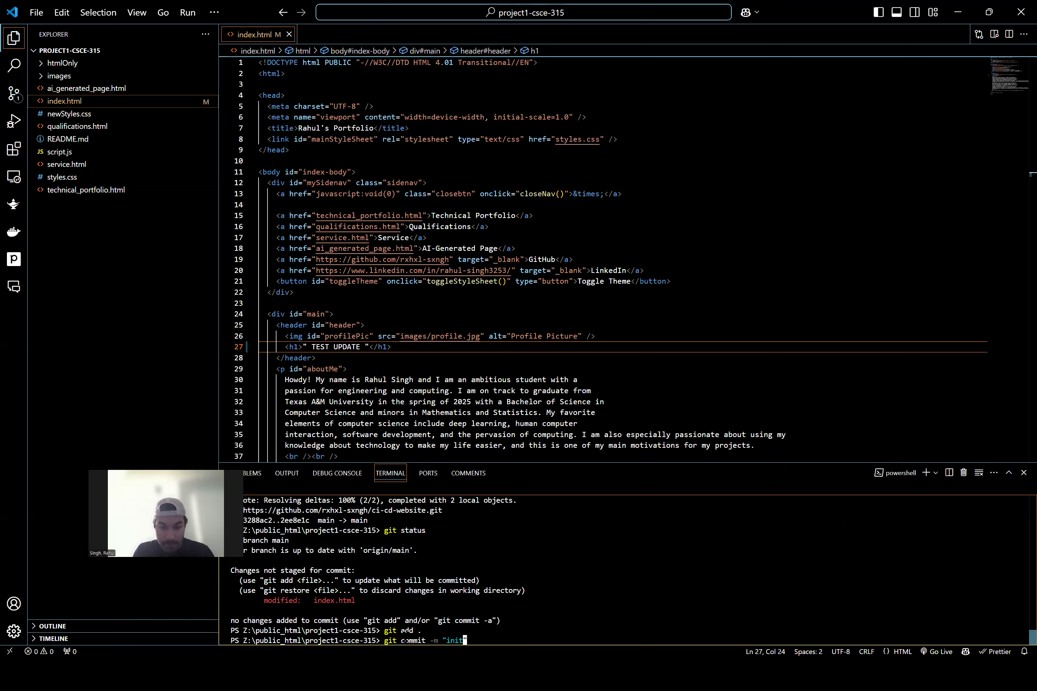
text(TEST)
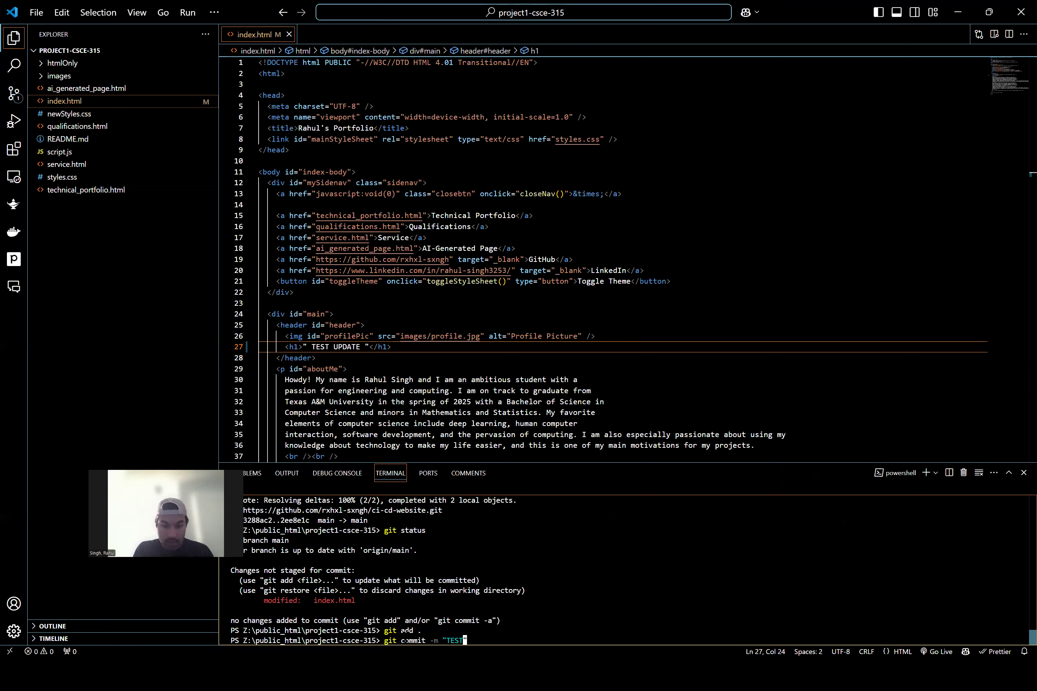
text( UPDATE)
key(Return)
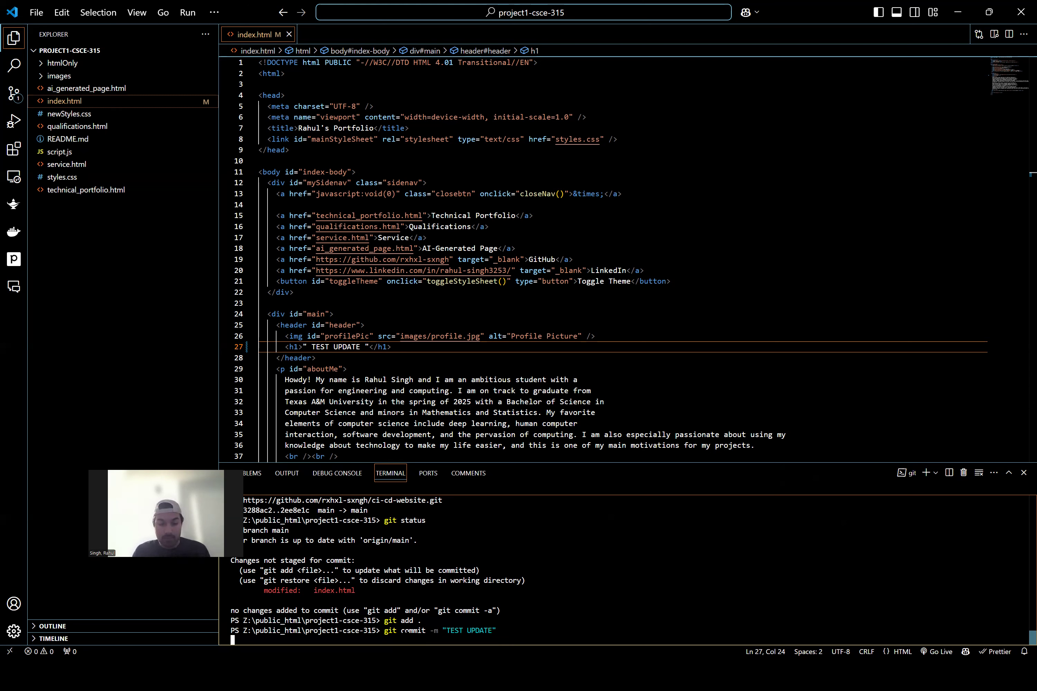
Step: Push the new commit to the remote repository with git push
key(Up)
key(Up)
key(Up)
key(Up)
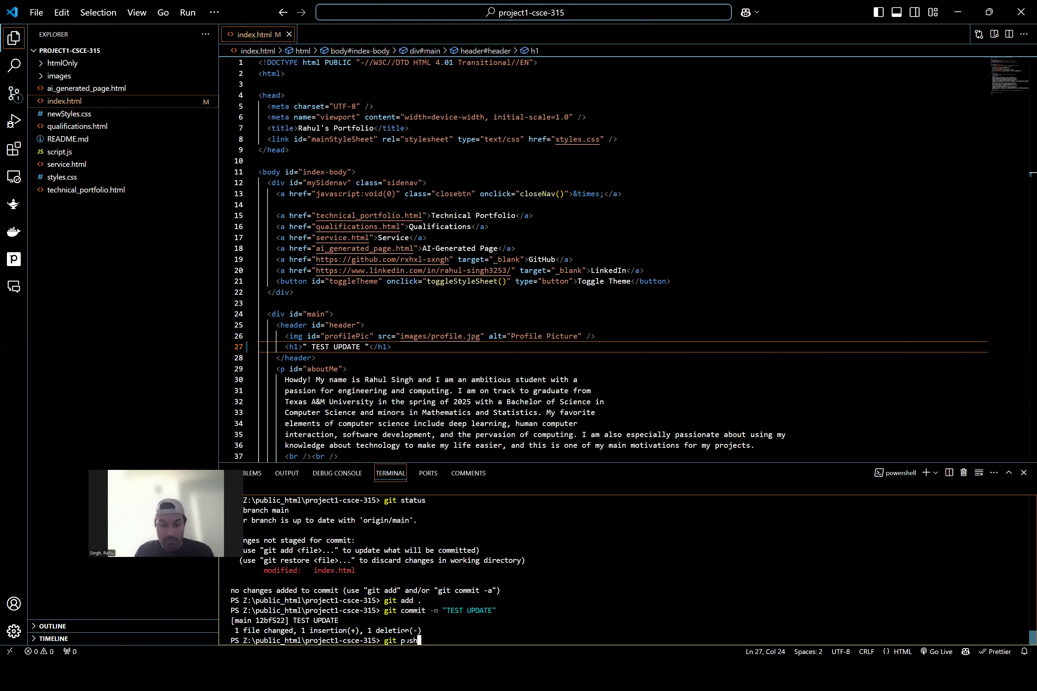
key(Return)
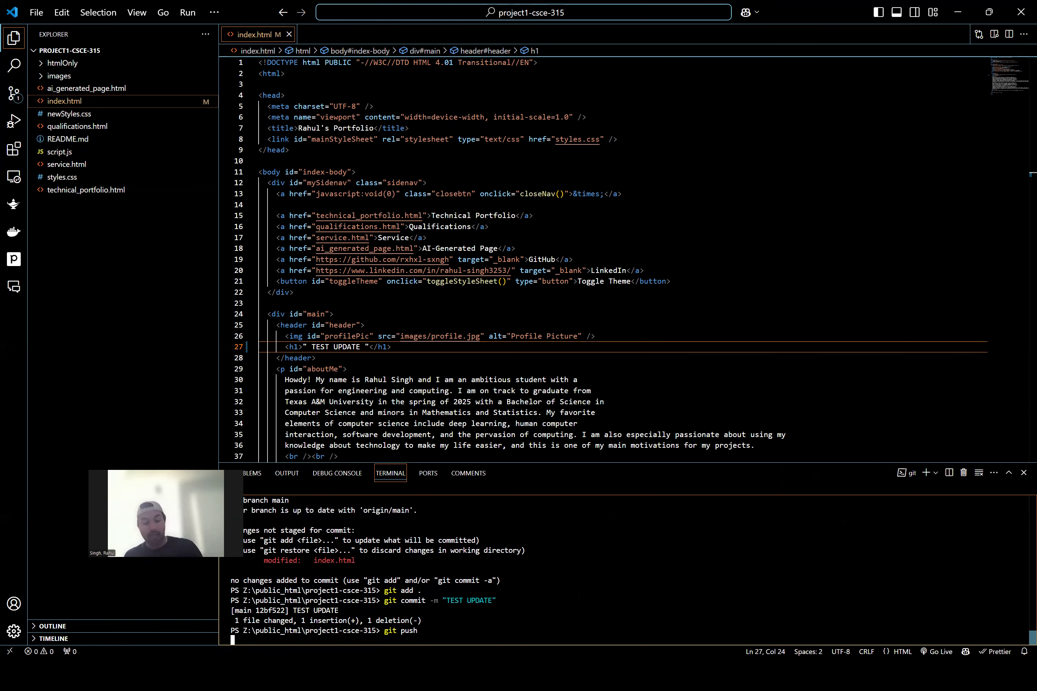
key(alt)
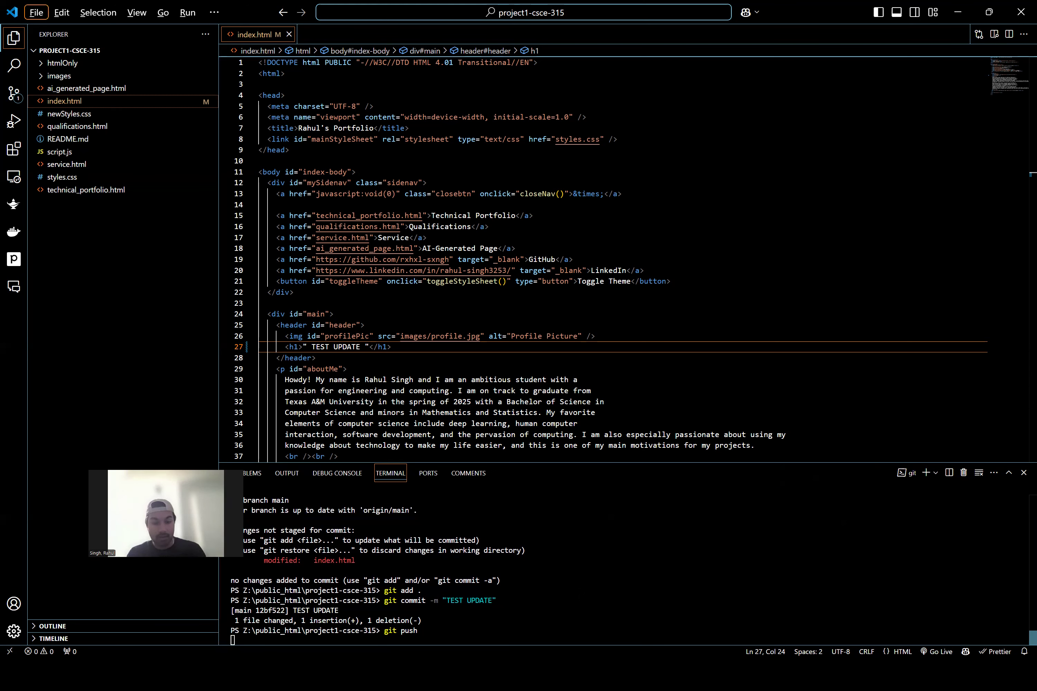
key(Escape)
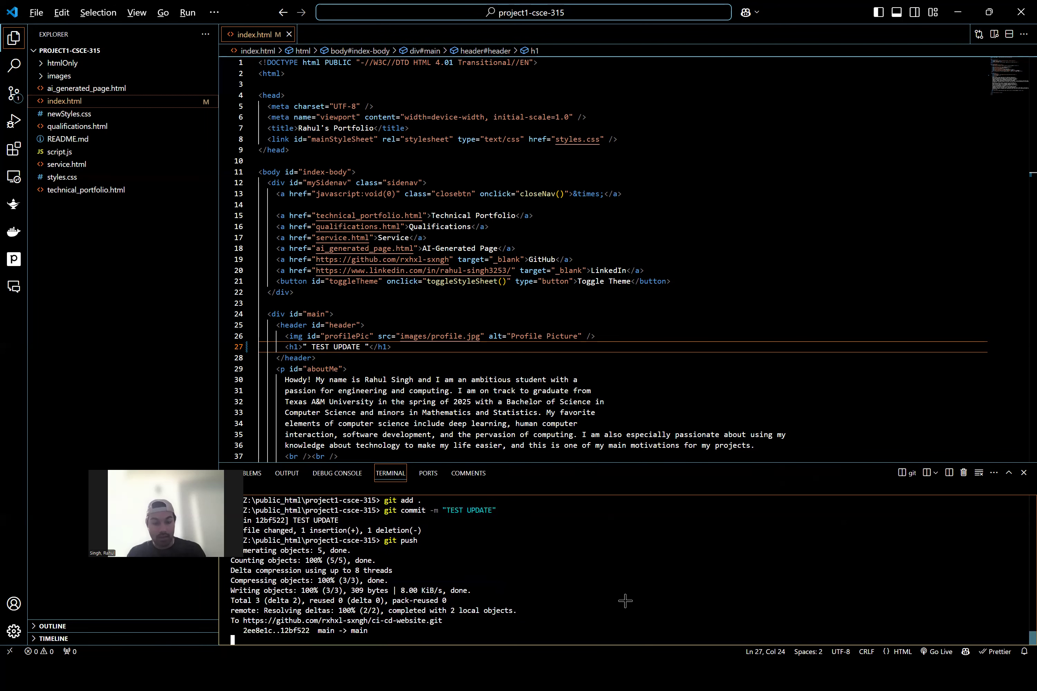
Step: Switch to Chrome to view the progress of csce412-project5-pipeline in CodePipeline and the objects in the website's S3 bucket
key(alt+Tab)
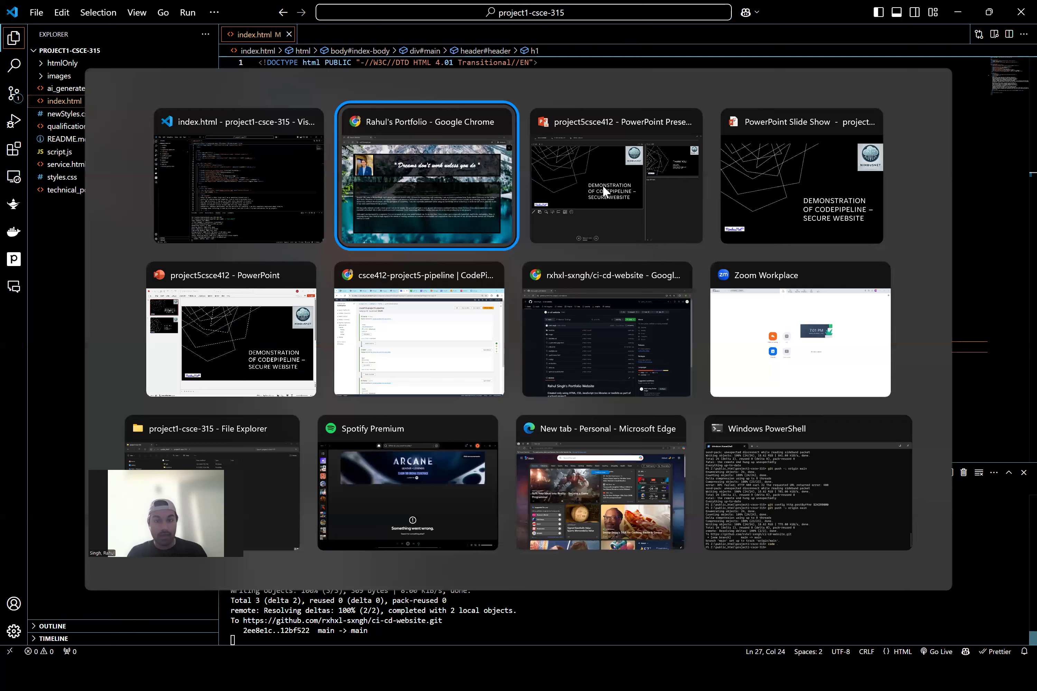
click(429, 353)
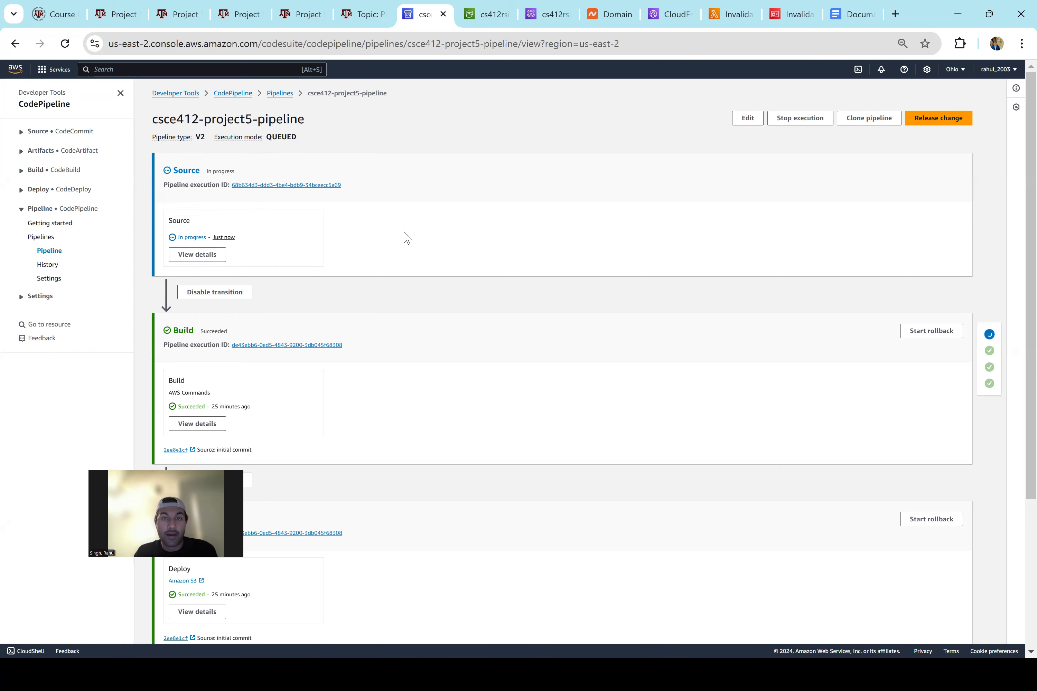
click(477, 16)
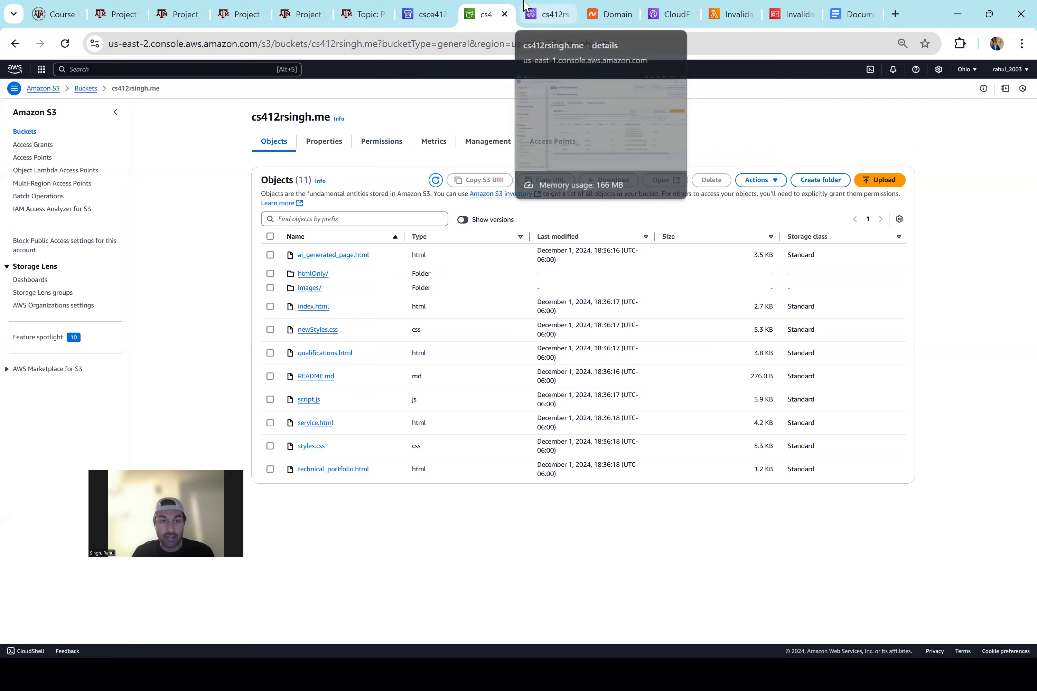
Step: Review the website's Route 53 hosted zone records and its domain nameserver settings on Namecheap
click(537, 8)
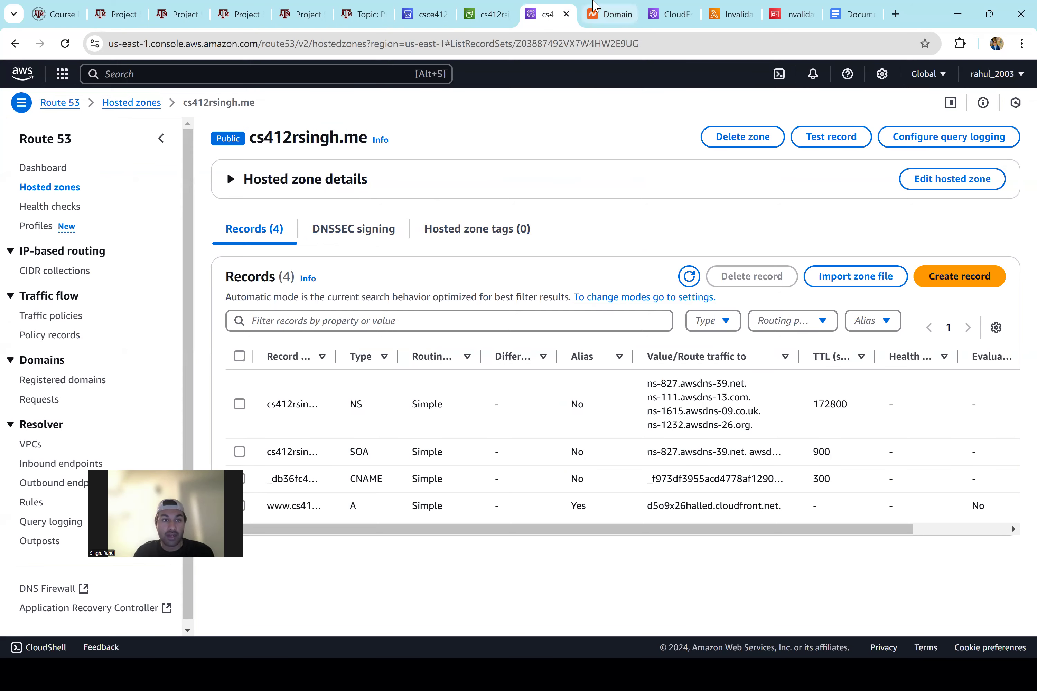
click(593, 5)
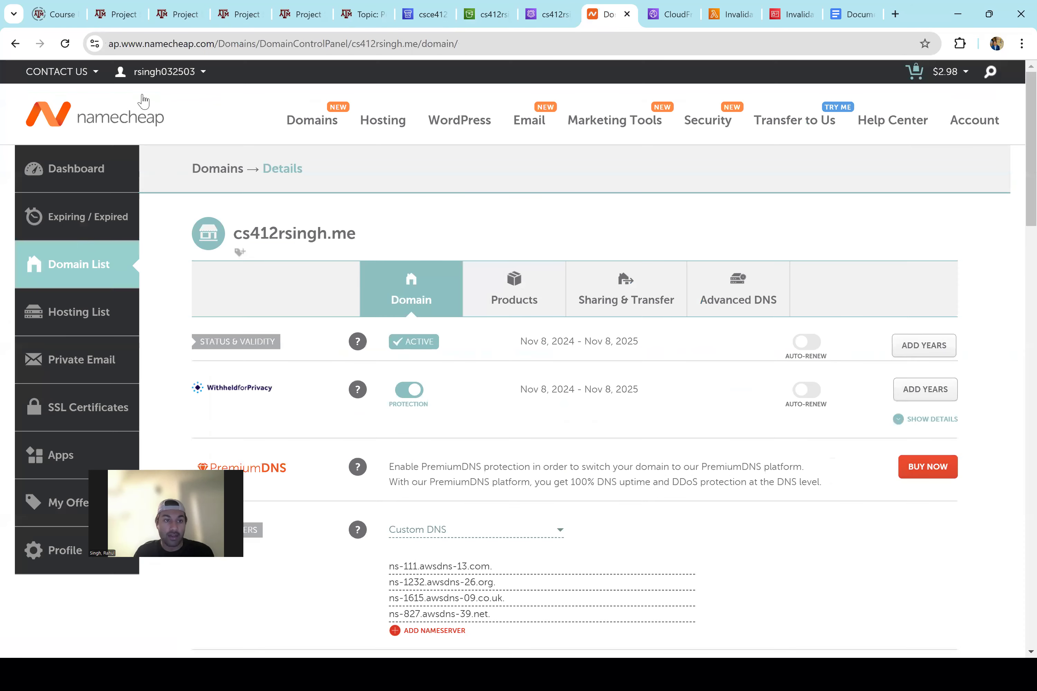
Step: Examine the CloudFront distribution's invalidations and the InvalidateCache stage of the pipeline
click(662, 5)
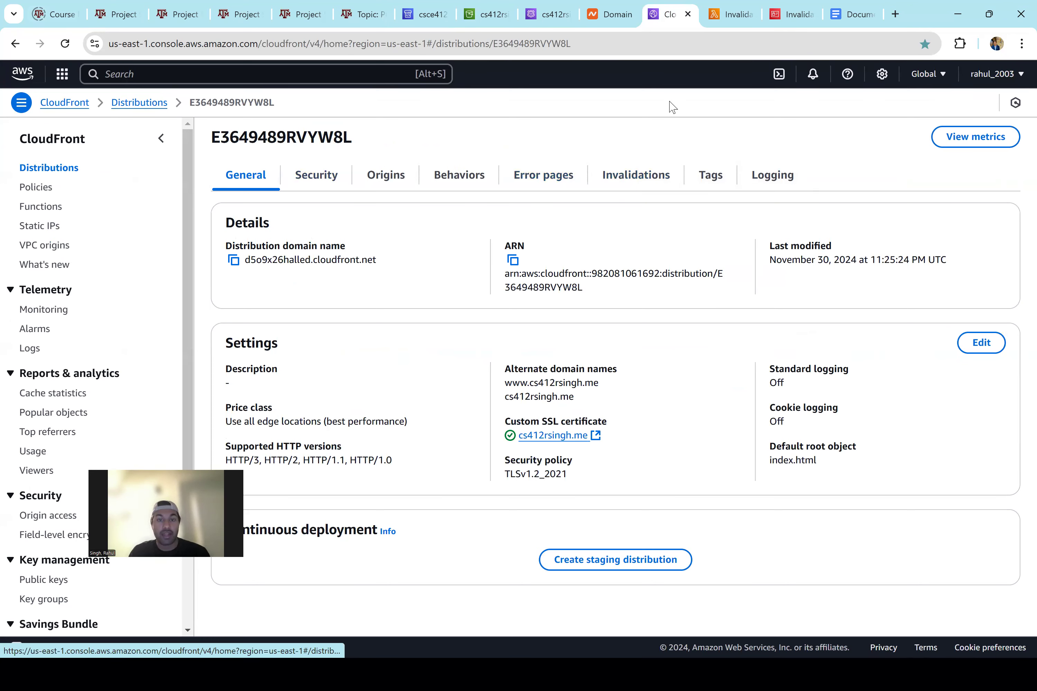
click(629, 187)
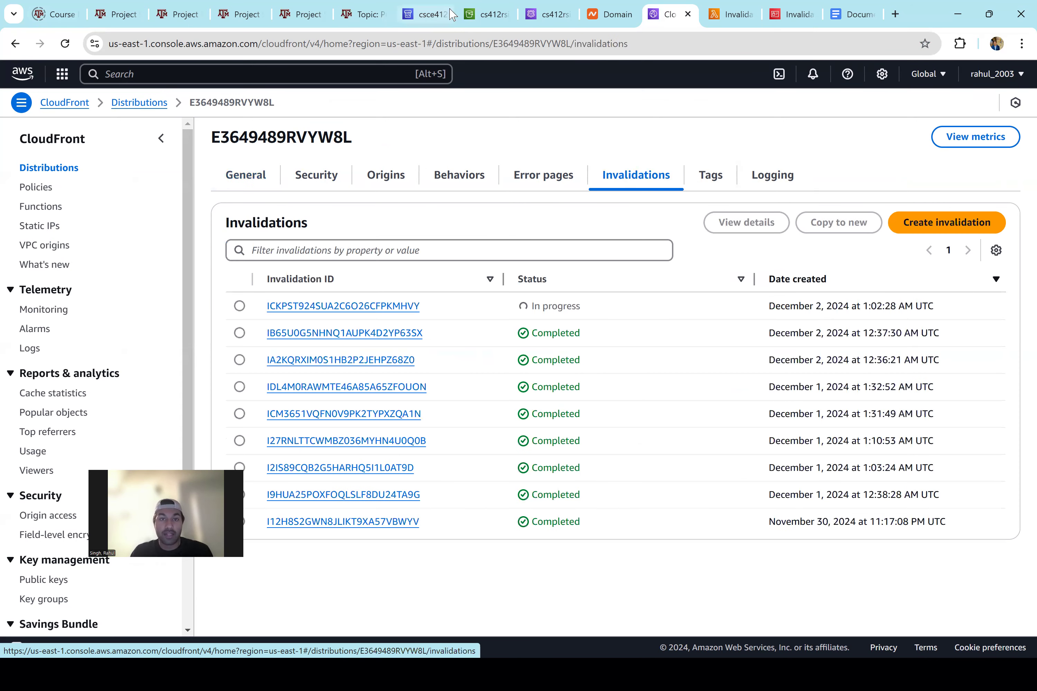
click(426, 6)
scroll(267, 400, down, 4)
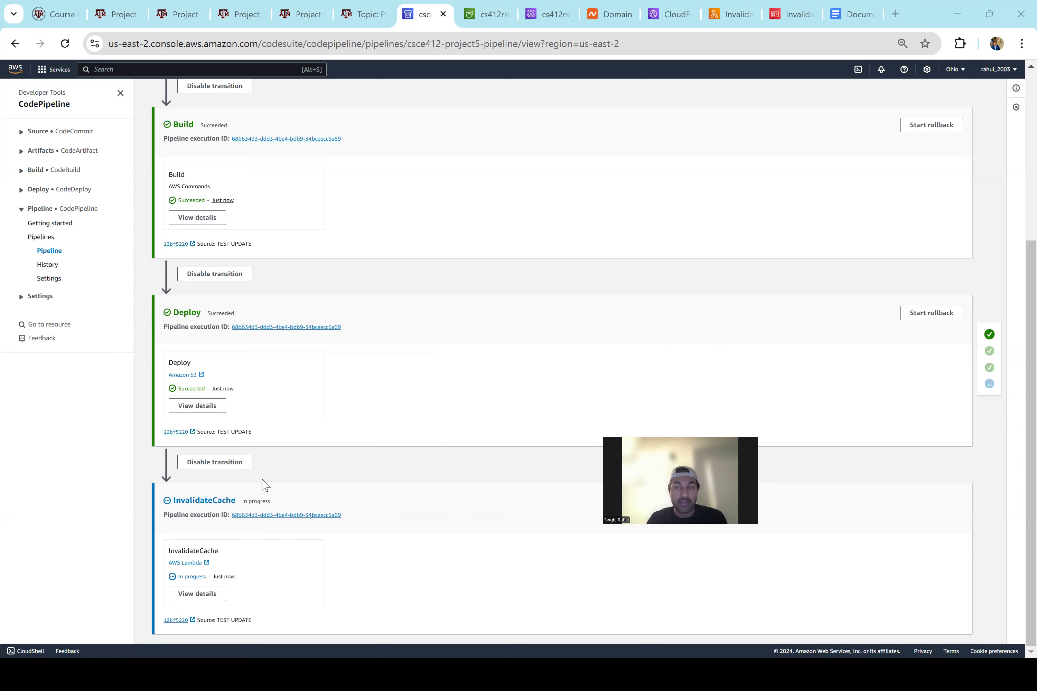
Step: Read through the lambda_function.py code of the InvalidateCloudFrontCache Lambda function
click(727, 13)
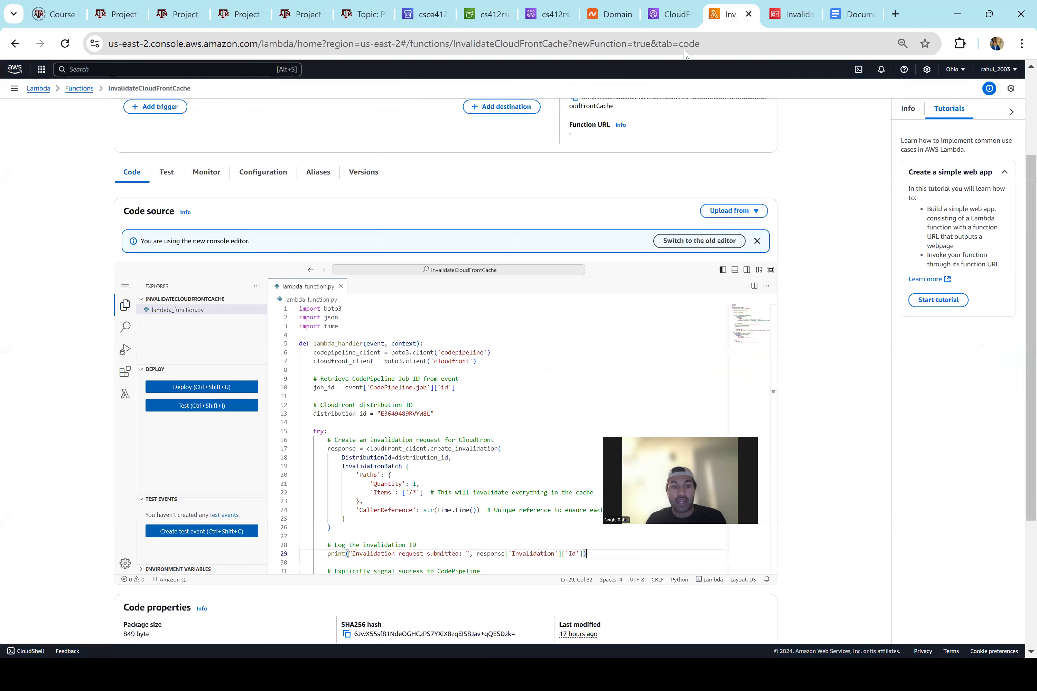
scroll(379, 379, down, 3)
scroll(379, 380, up, 5)
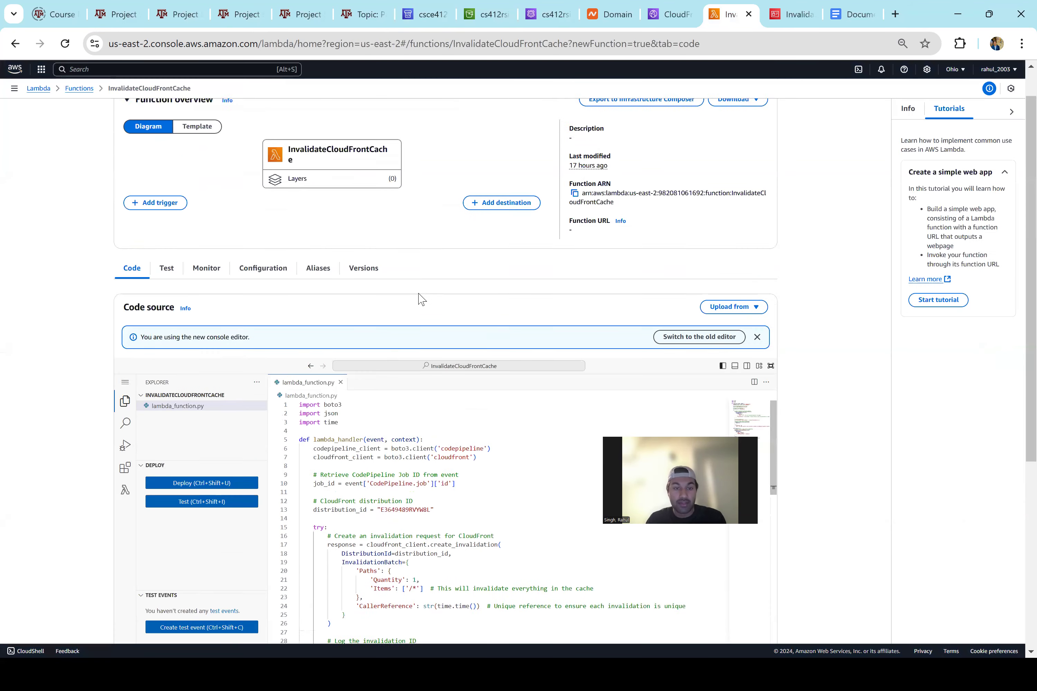
scroll(424, 303, down, 4)
scroll(433, 344, down, 5)
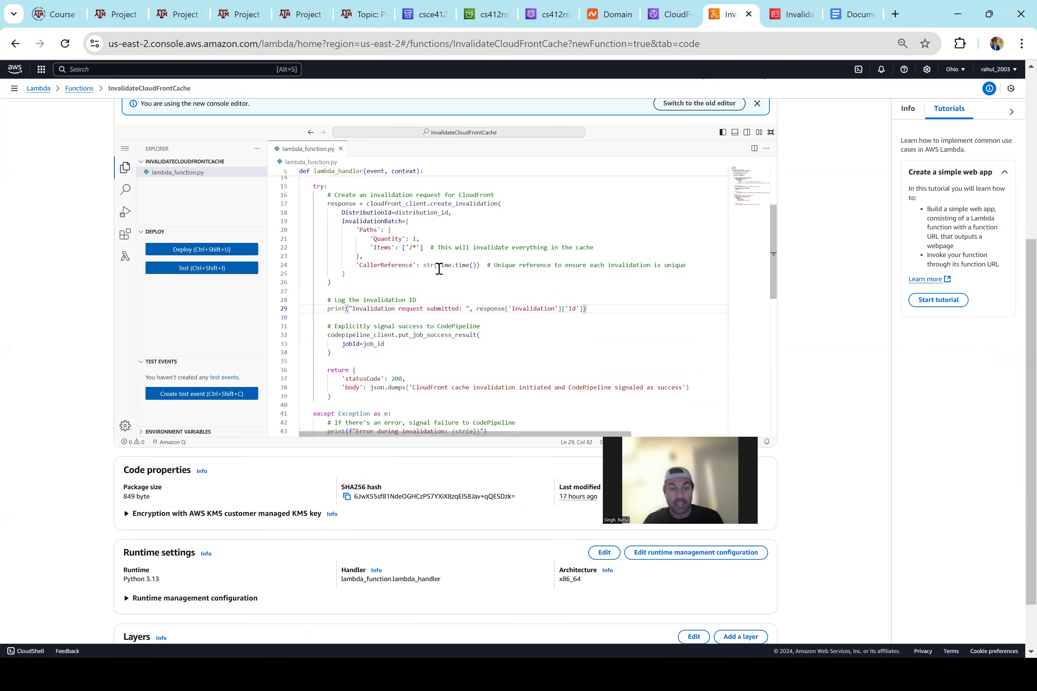
scroll(439, 269, up, 3)
scroll(439, 268, up, 2)
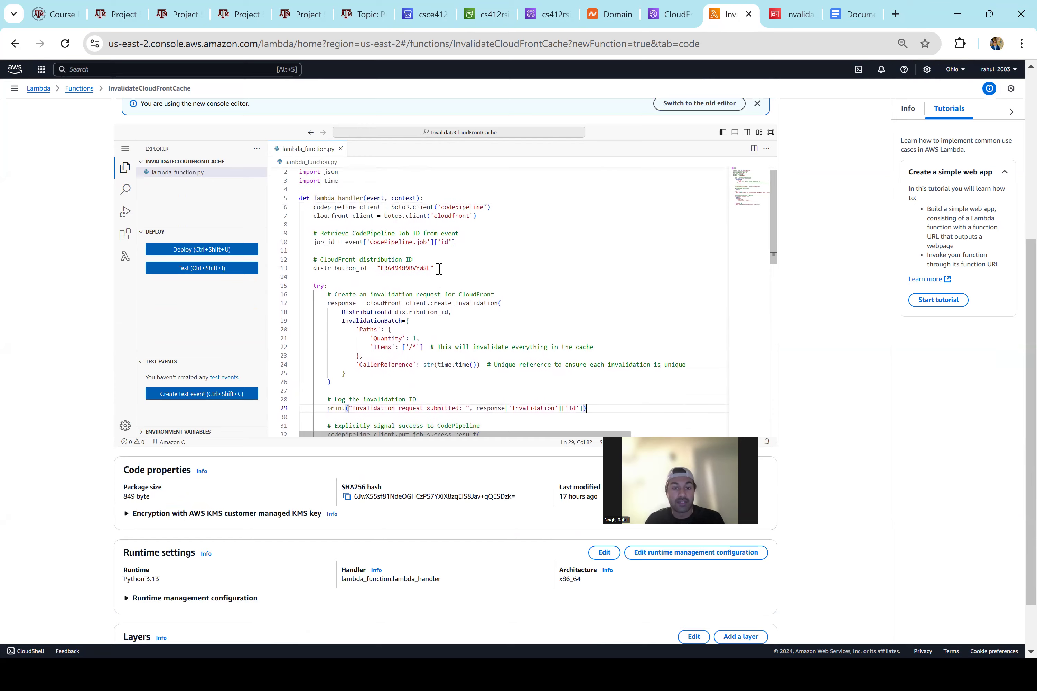
scroll(439, 269, up, 2)
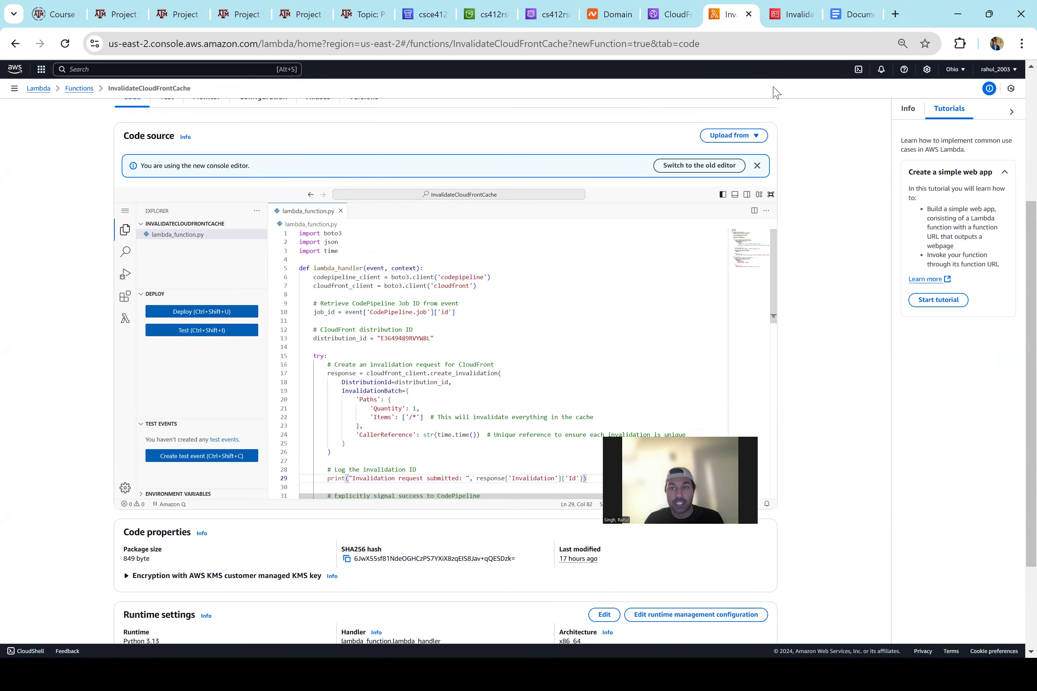
Step: Examine the permissions policies attached to the InvalidateCloudFrontCache IAM role
click(795, 14)
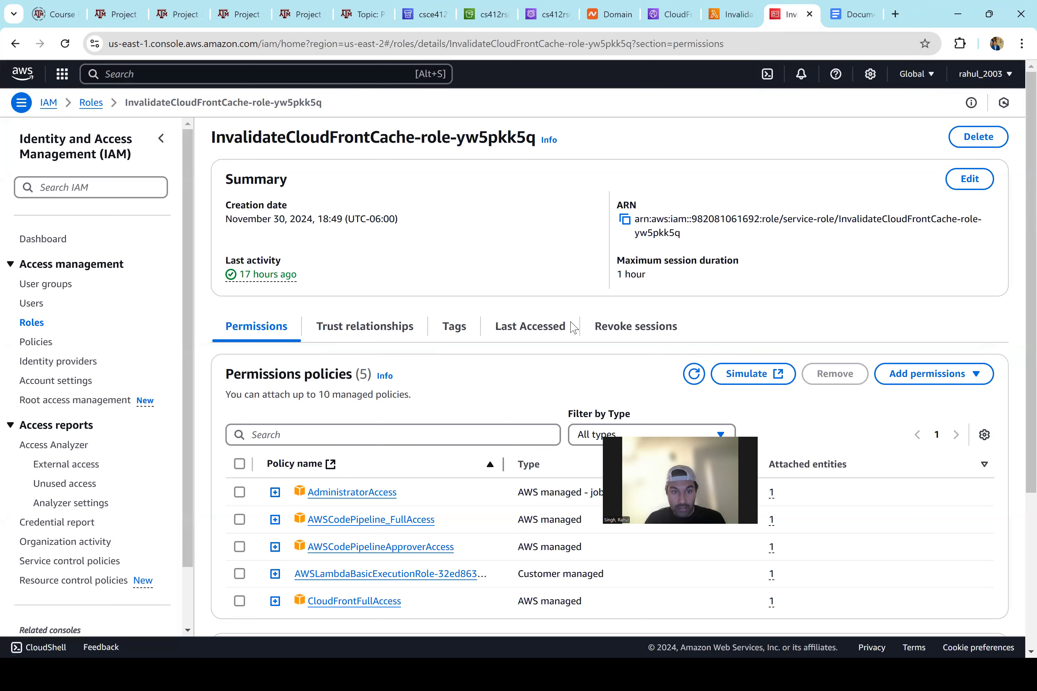
scroll(325, 301, down, 3)
scroll(385, 248, up, 2)
scroll(385, 248, down, 1)
scroll(383, 428, down, 3)
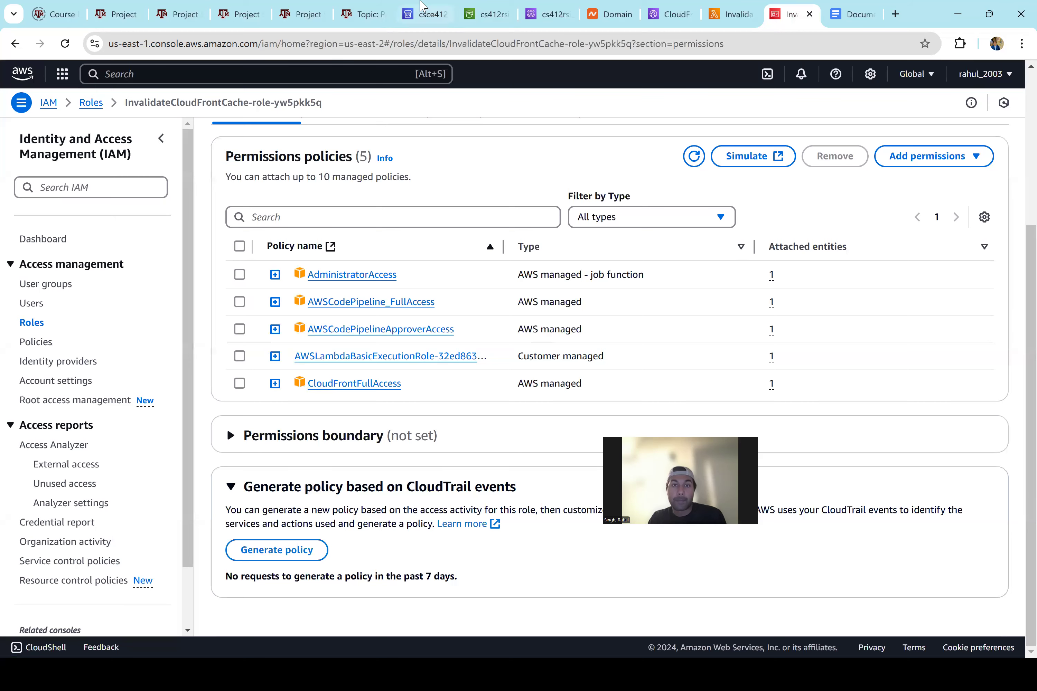
Step: Return to the pipeline overview and open the GitHub link of its Source stage
click(421, 6)
scroll(346, 351, up, 5)
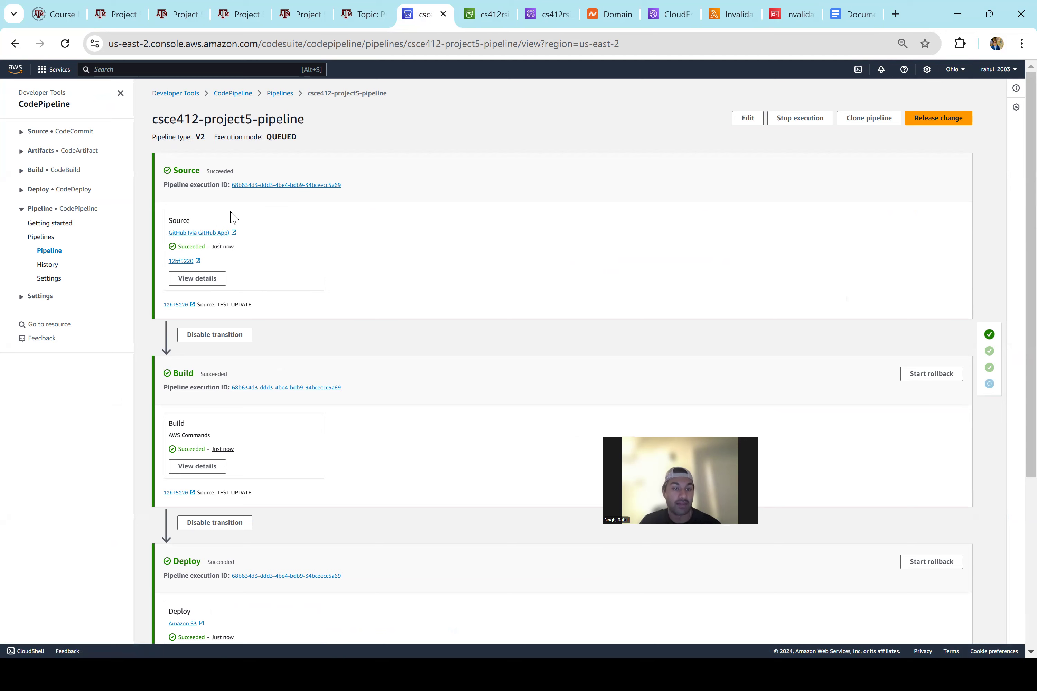
click(213, 237)
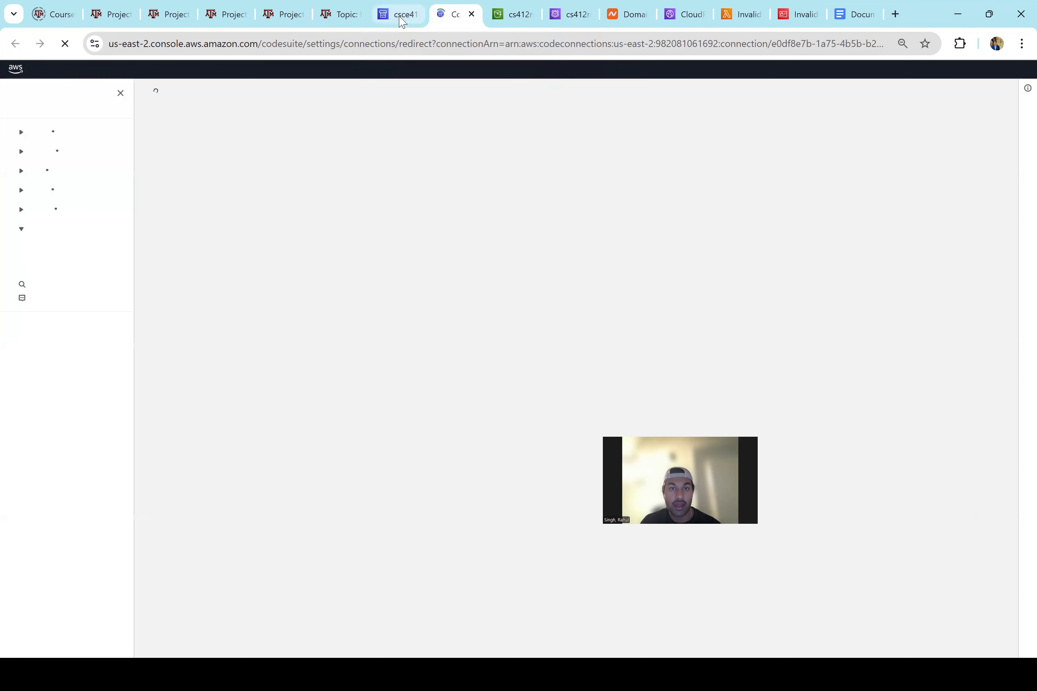
Step: View the ci-cd-website repository on GitHub and check when index.html was last committed
click(403, 23)
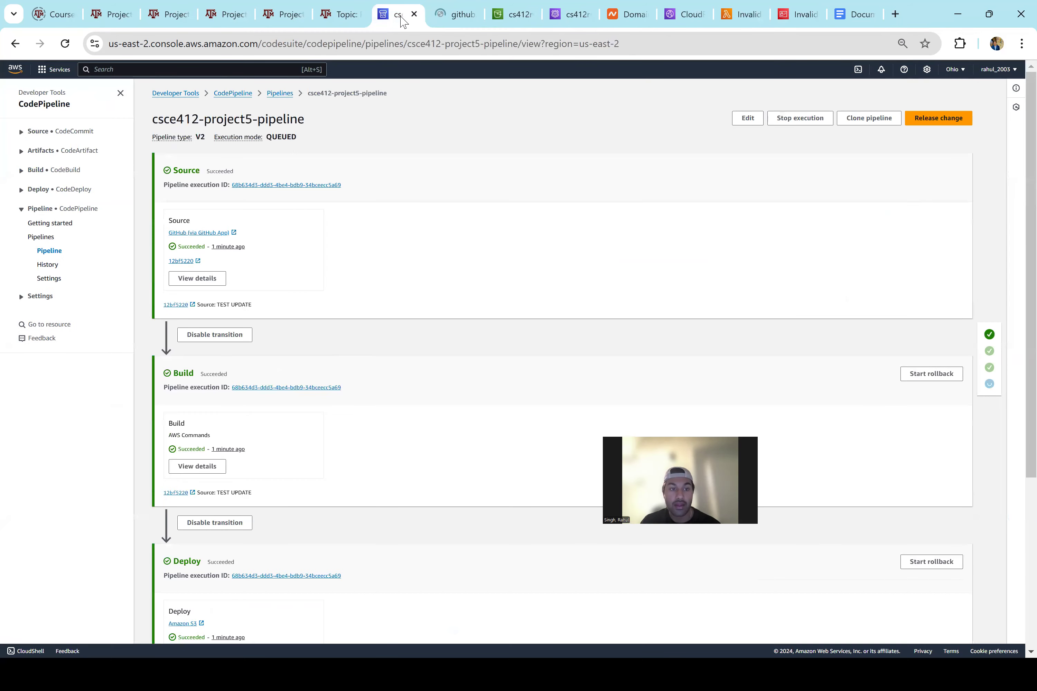
click(442, 14)
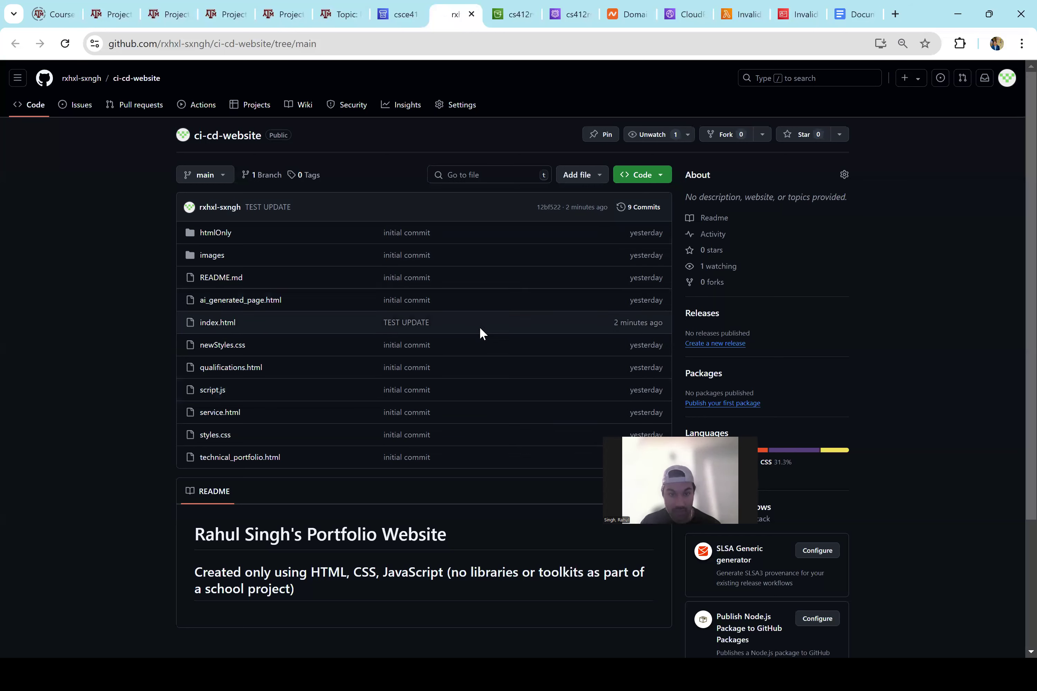
drag(669, 320, 606, 317)
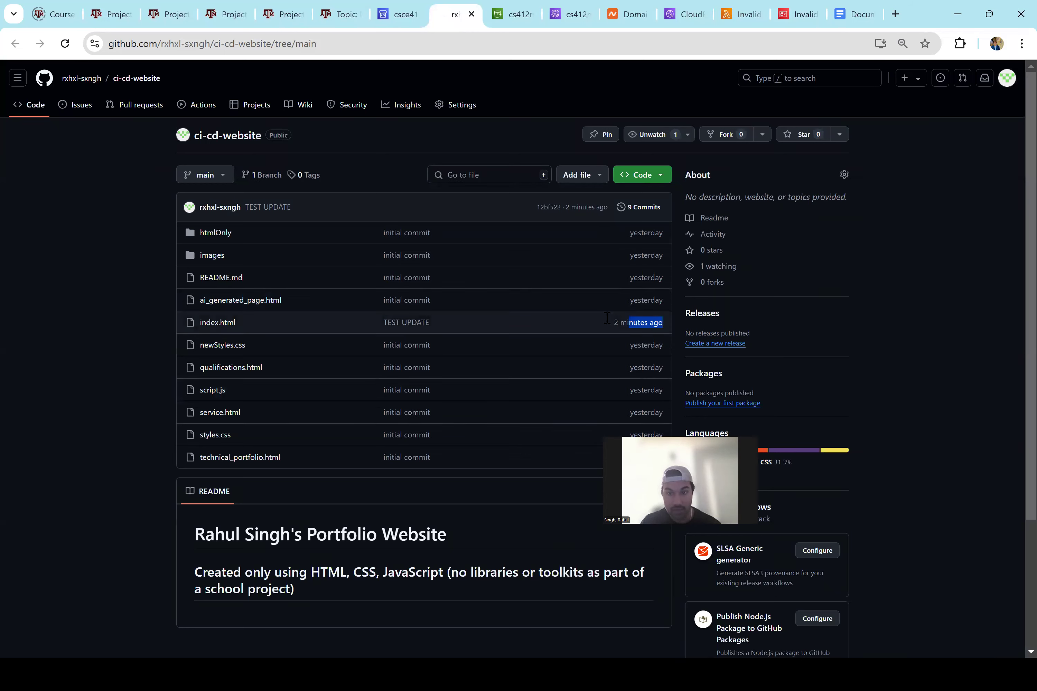
Step: Return to the csce412-project5-pipeline overview and review its stages from Source through InvalidateCache
click(397, 14)
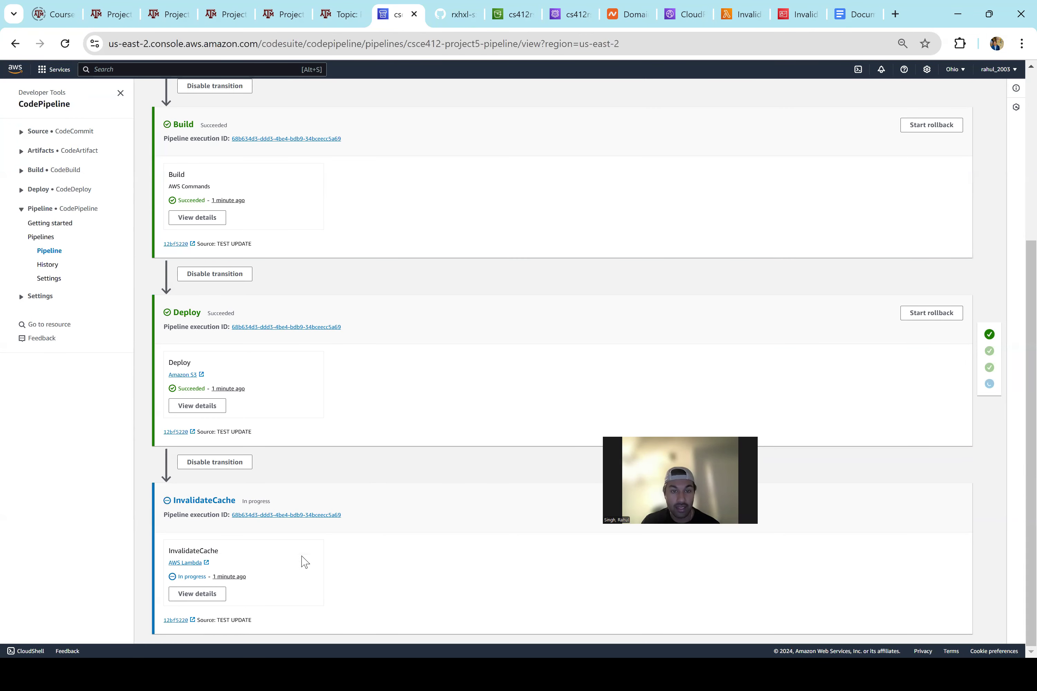
scroll(288, 502, down, 1)
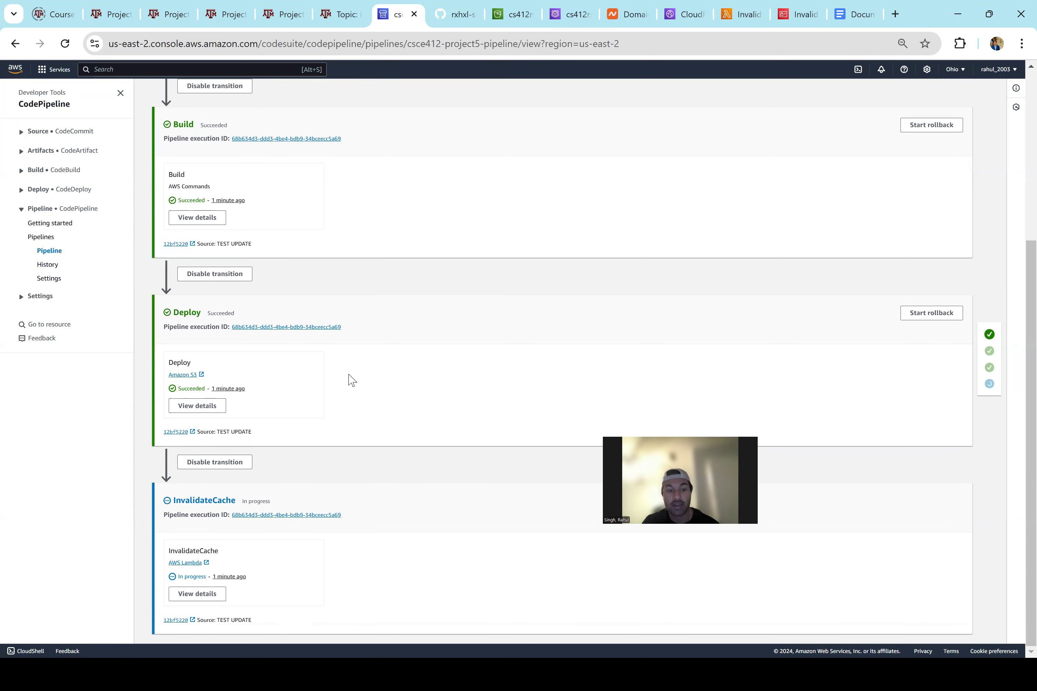
scroll(564, 334, up, 5)
scroll(564, 333, down, 5)
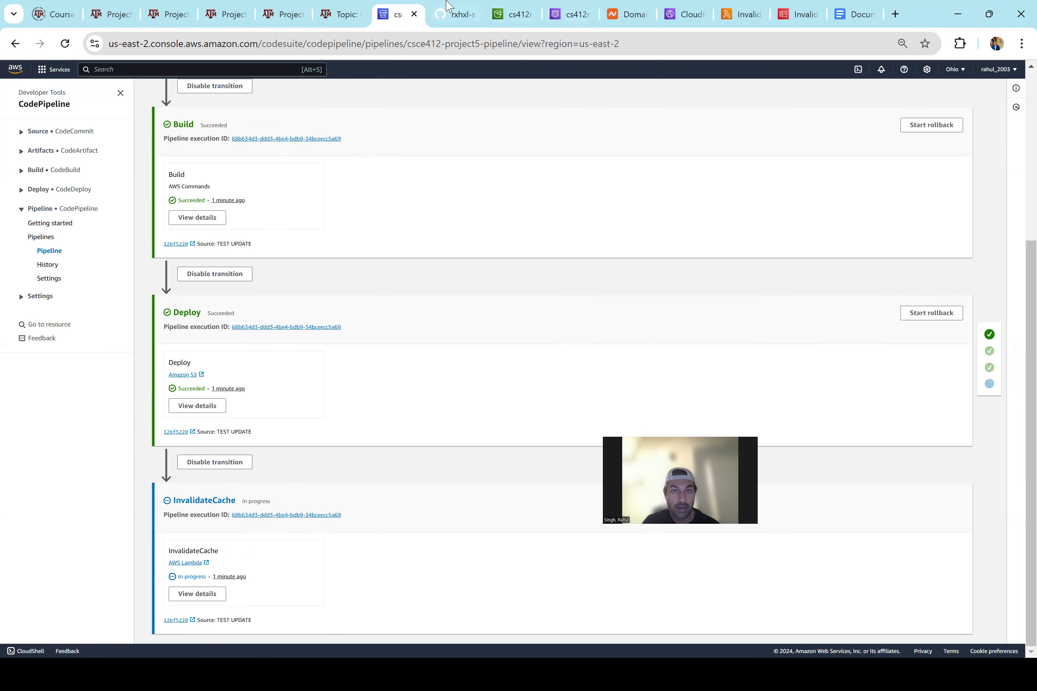
Step: Check the status and creation date of the newest invalidation of the CloudFront distribution
click(514, 14)
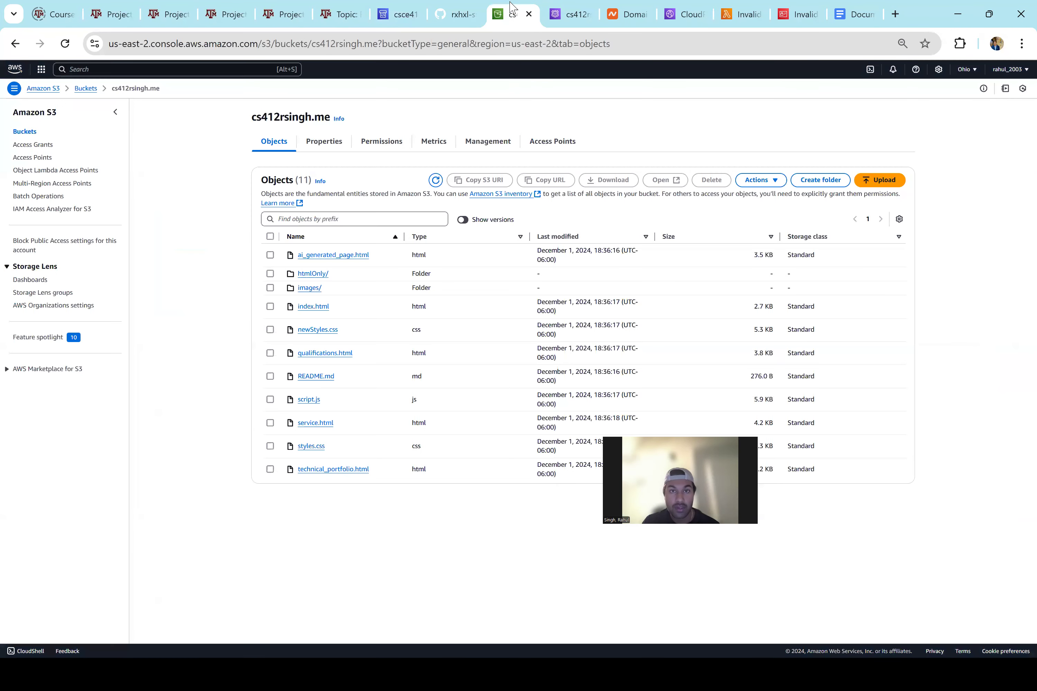
click(569, 7)
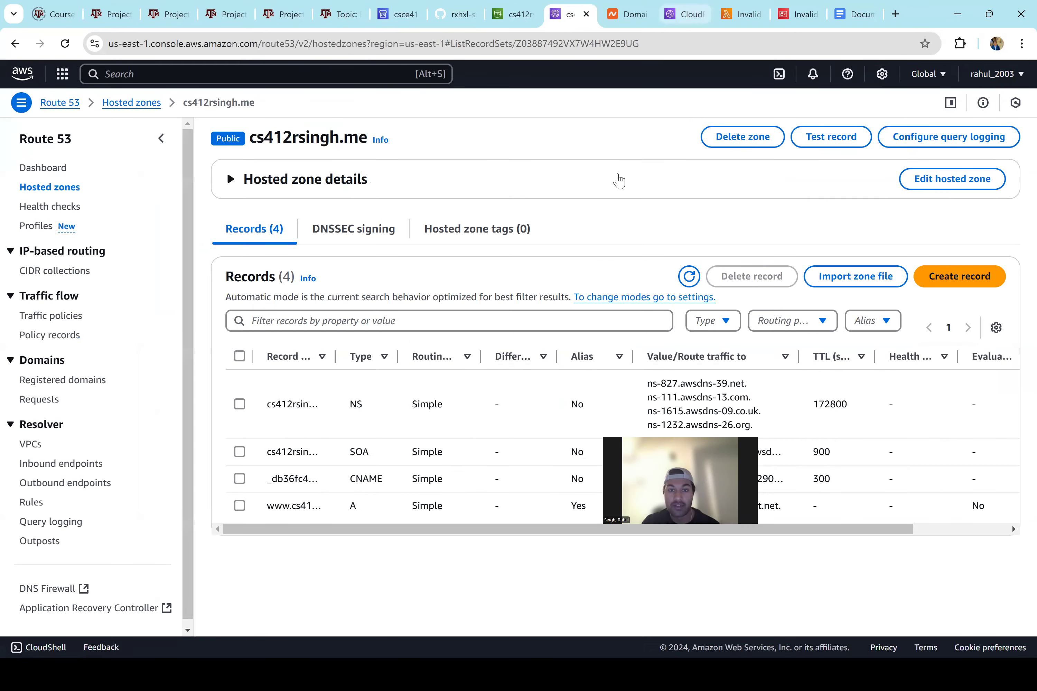
click(684, 14)
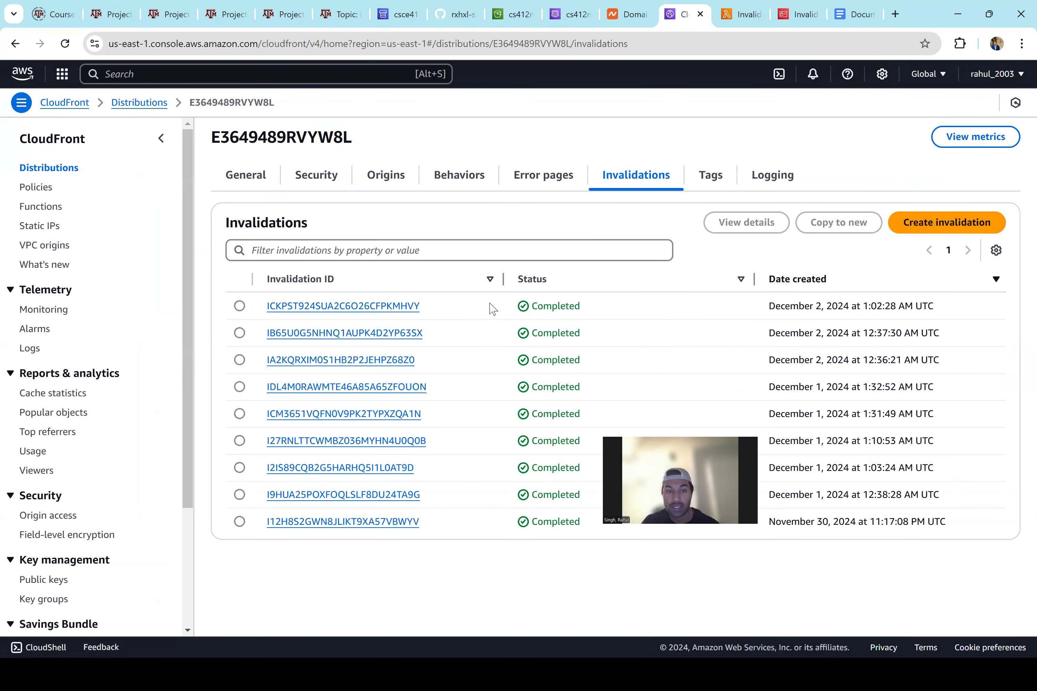
double_click(555, 306)
double_click(976, 311)
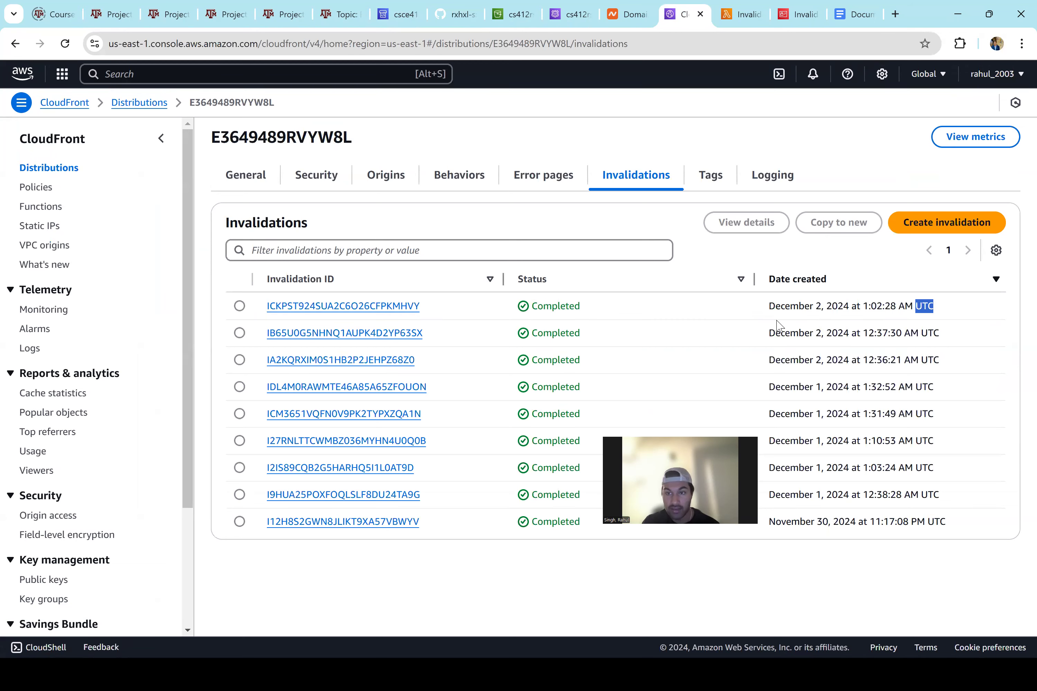
triple_click(780, 320)
click(692, 308)
Step: Reload the csce412-project5-pipeline page and check the status of the InvalidateCache stage
click(400, 10)
click(62, 45)
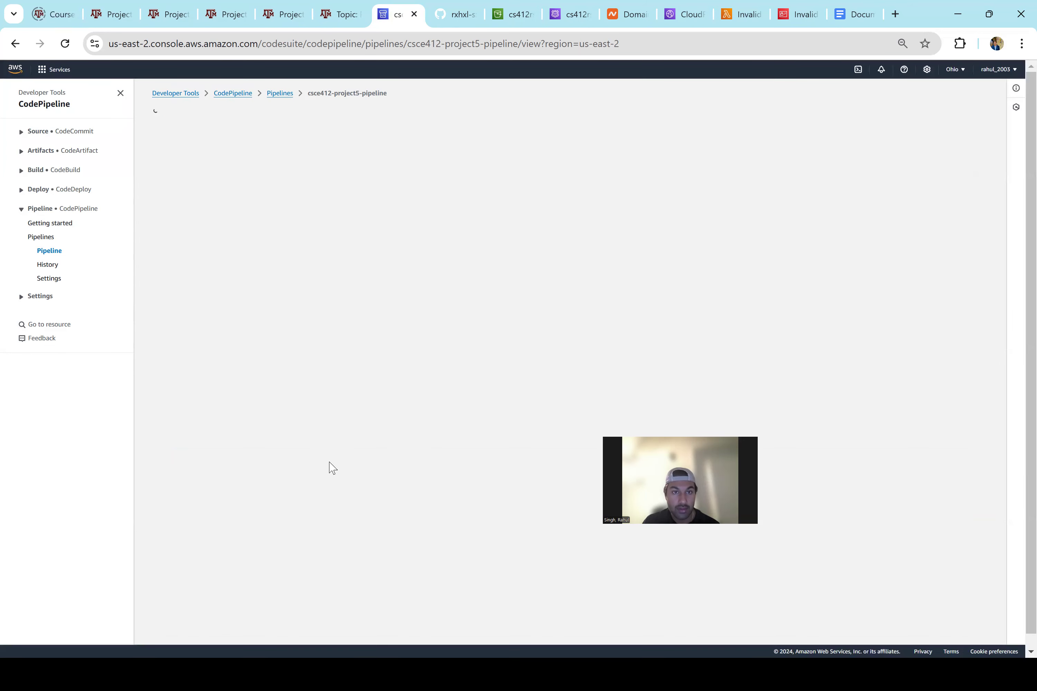
scroll(329, 467, down, 5)
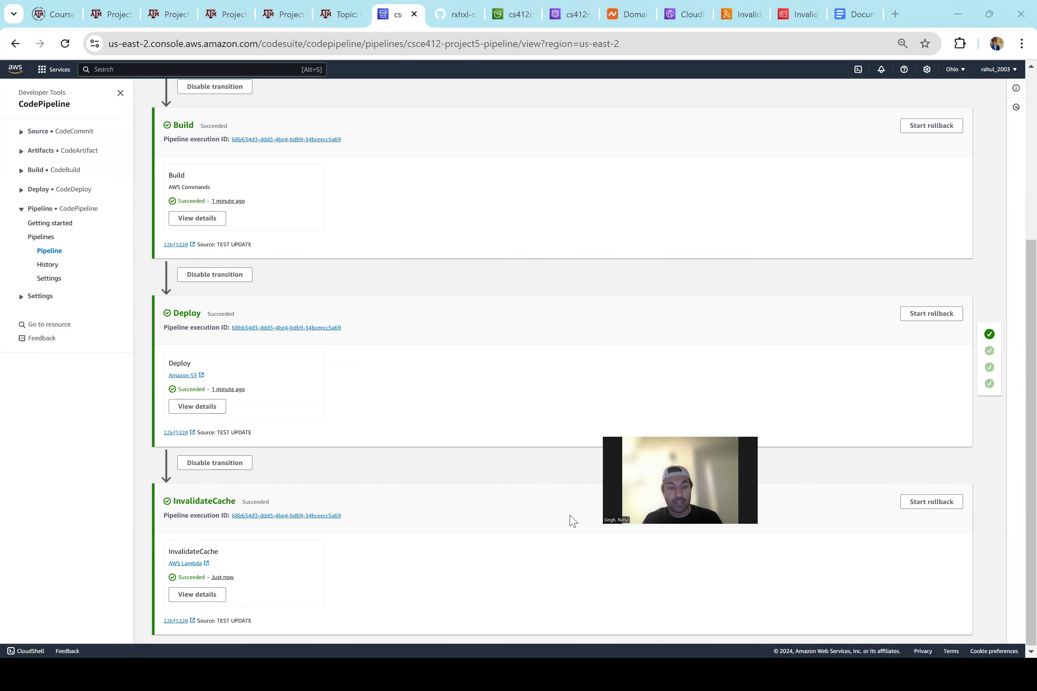
Step: Switch to the incognito Chrome window with the portfolio website, reload the page and check its banner heading
key(alt+Tab)
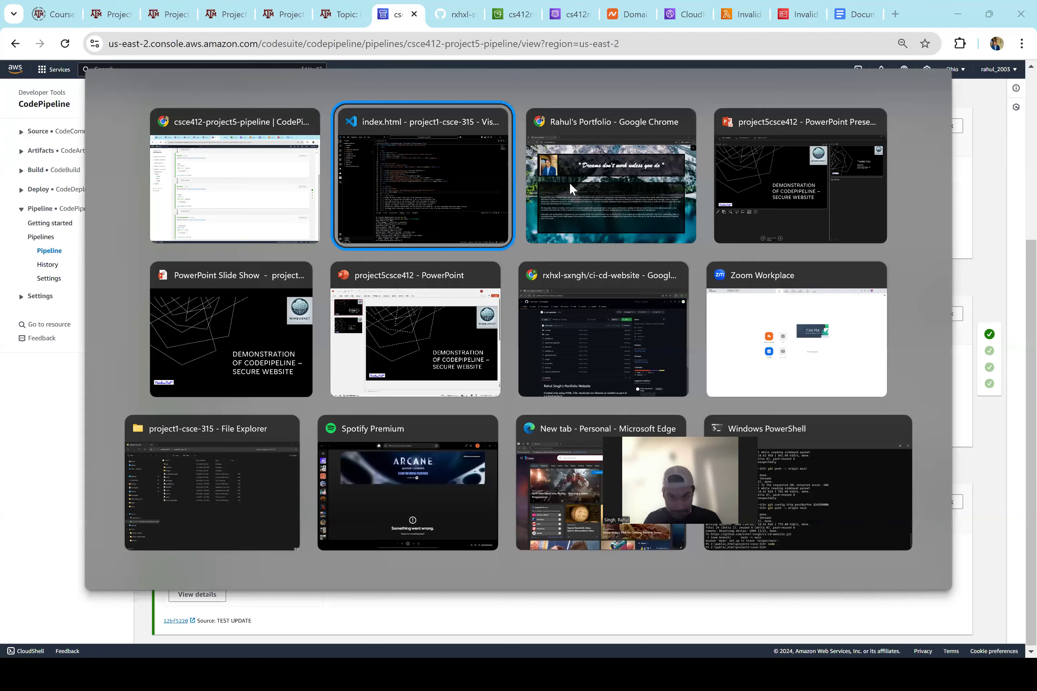
click(569, 182)
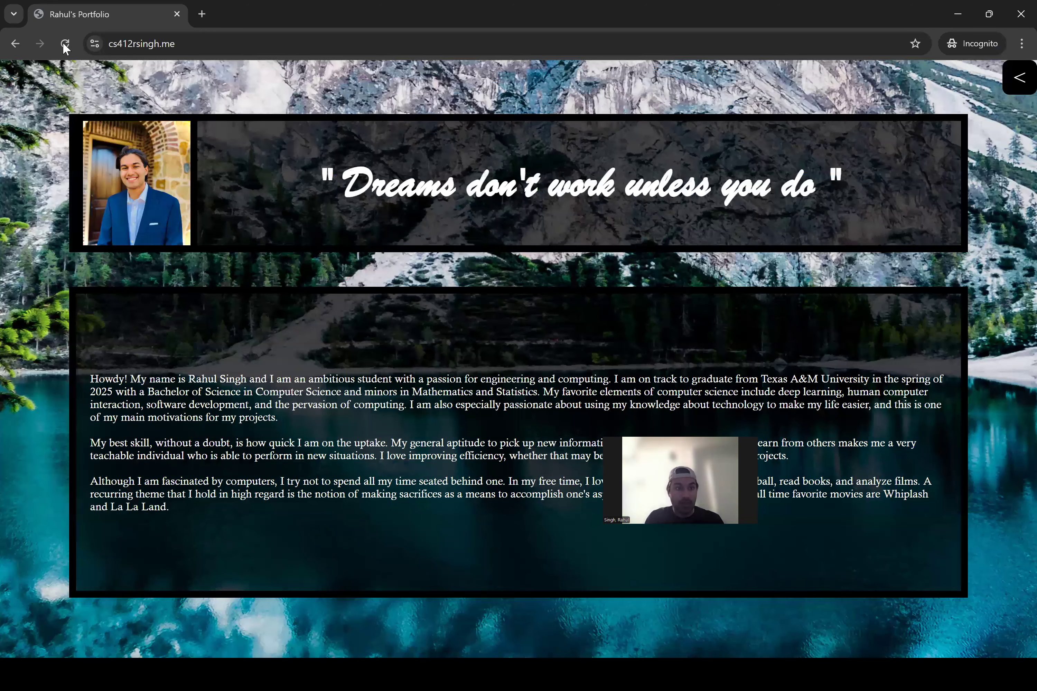
key(F5)
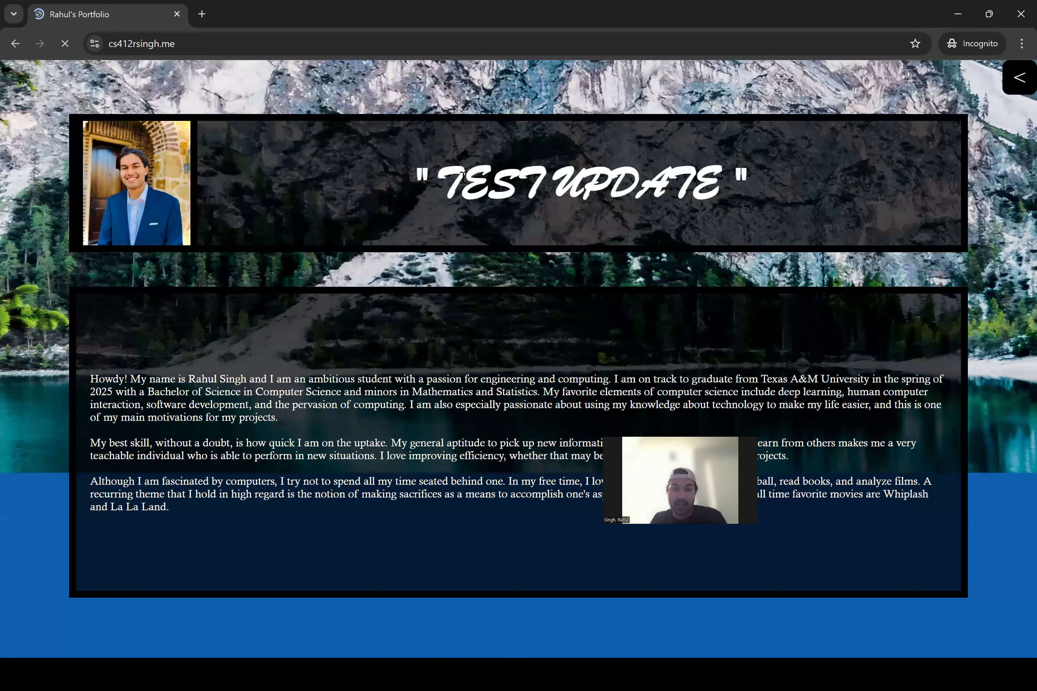
triple_click(723, 186)
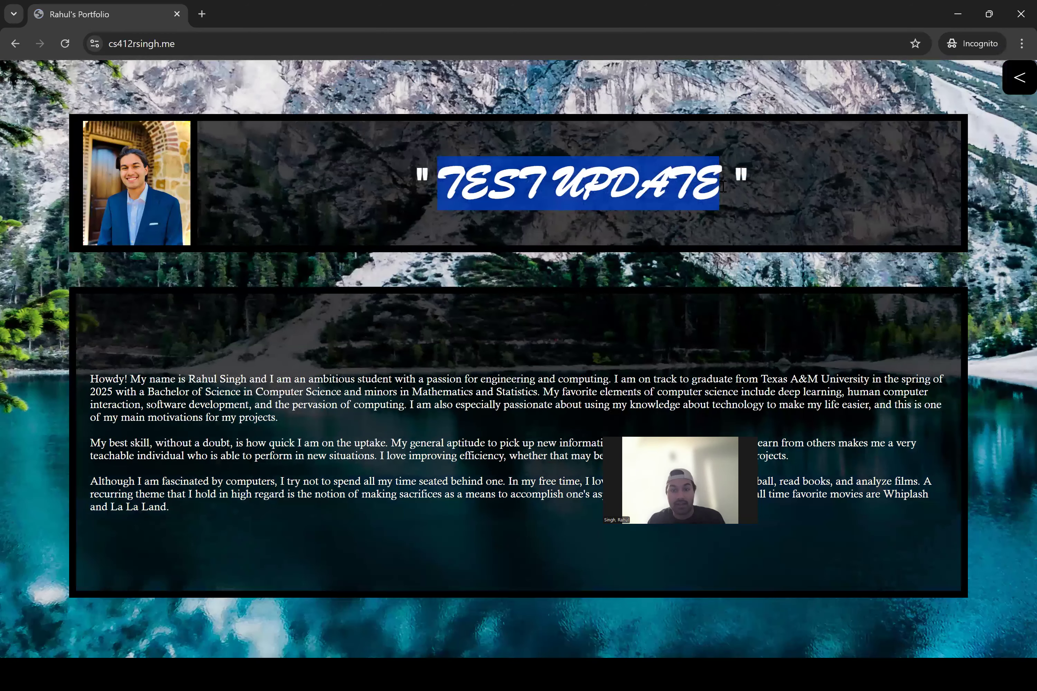
click(748, 203)
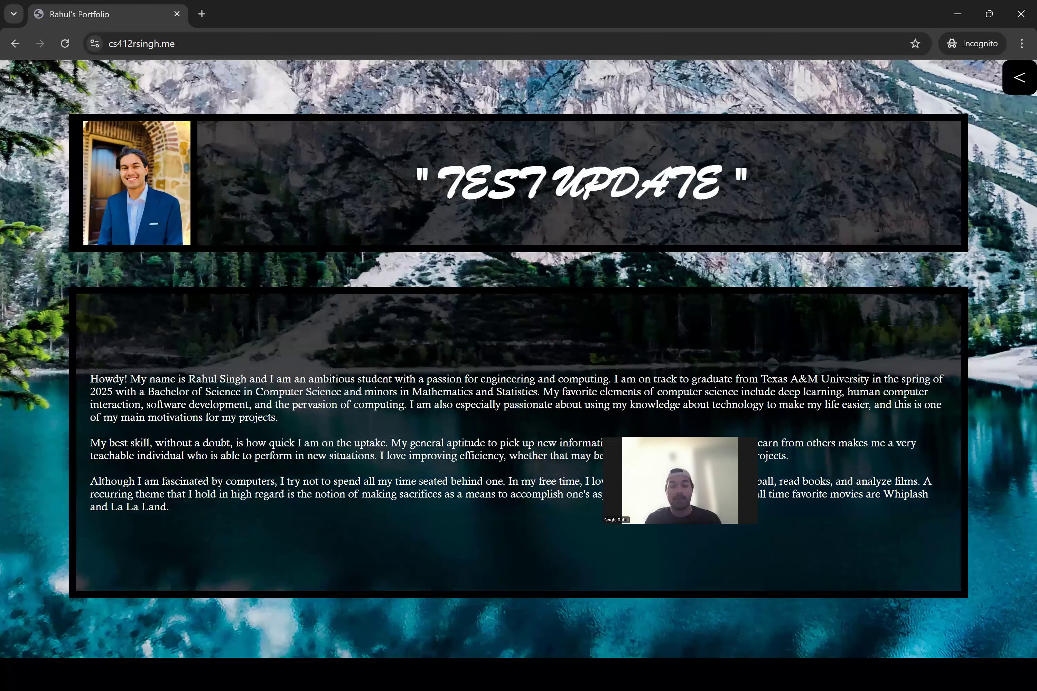